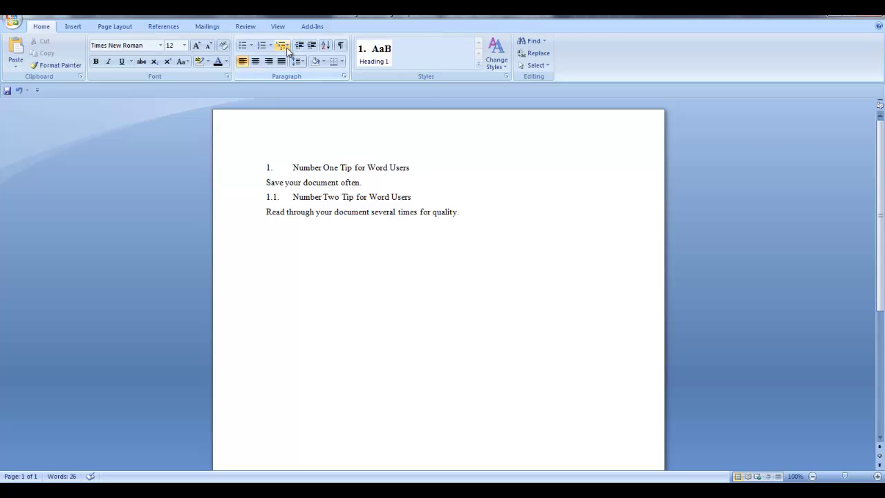
# Start defining a new list style named "Headings List"
pyautogui.click(287, 47)
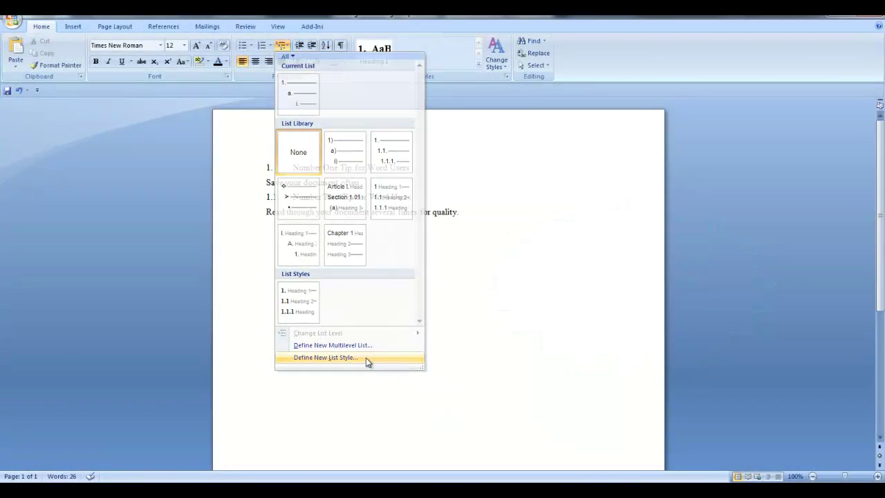
pyautogui.click(366, 358)
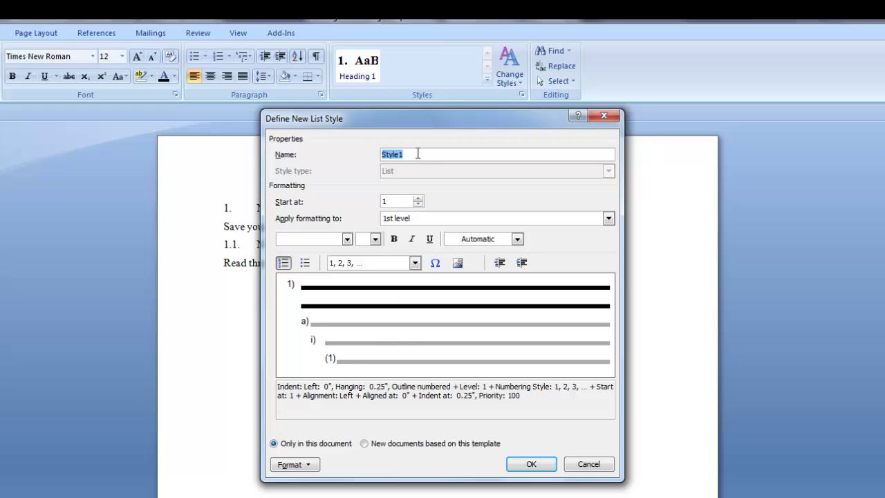
pyautogui.write('Headings List')
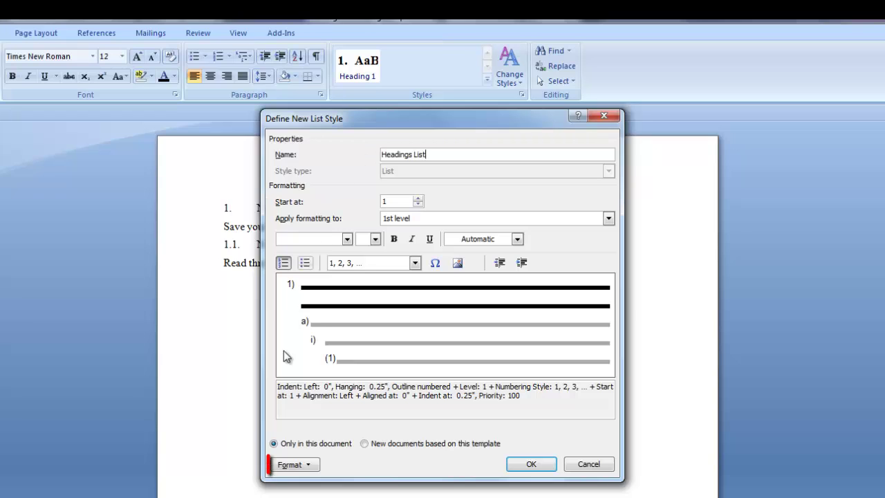
# Open the list style's numbering settings with all options shown and link level 1 to the Heading 1 style
pyautogui.click(292, 466)
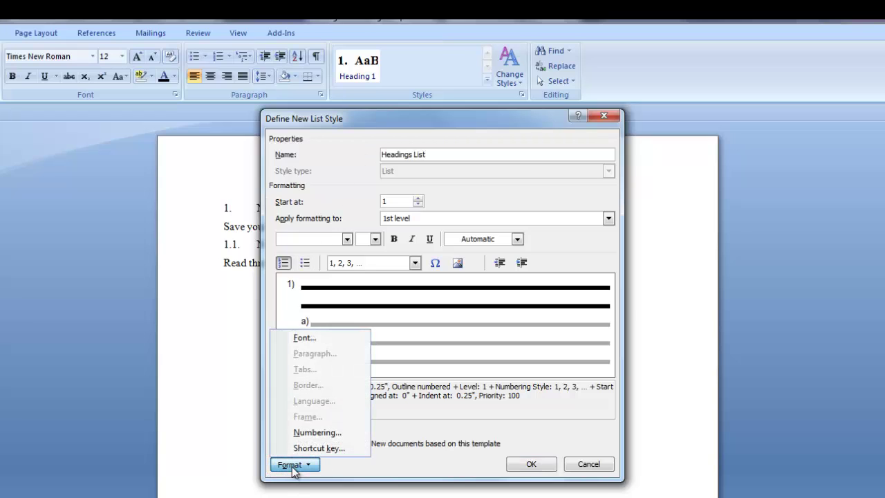
pyautogui.click(317, 432)
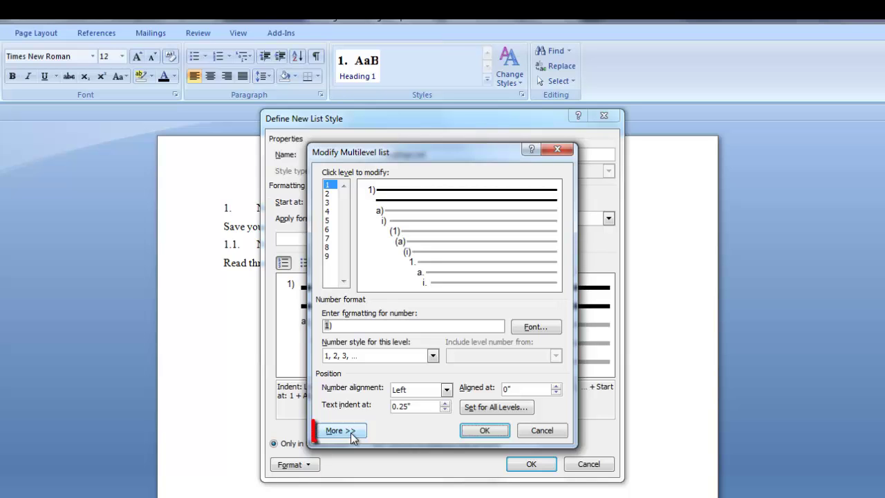
pyautogui.click(340, 430)
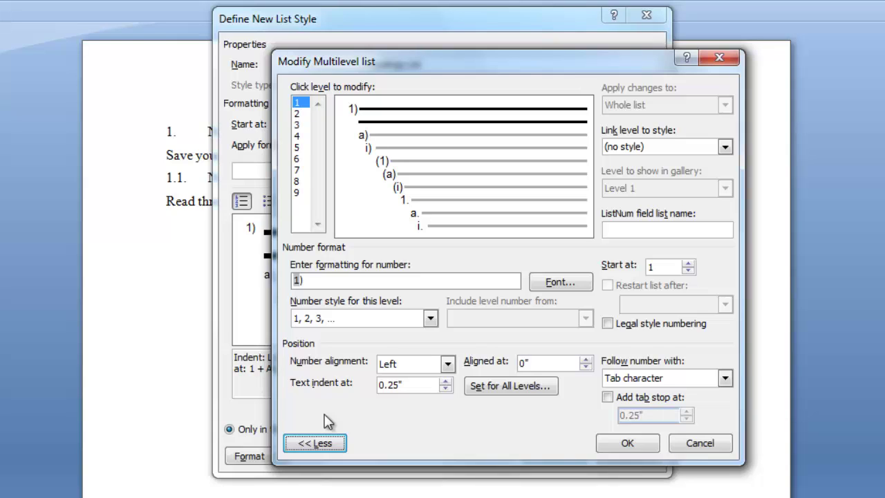
pyautogui.click(725, 146)
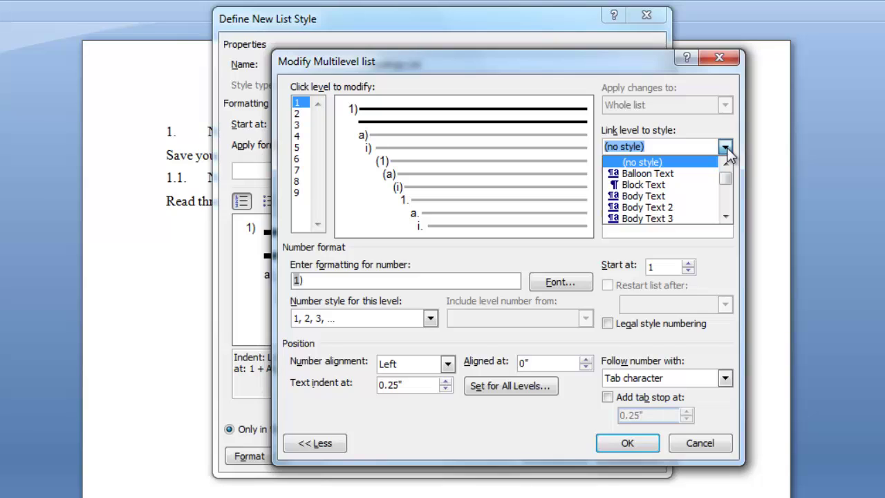
pyautogui.click(725, 216)
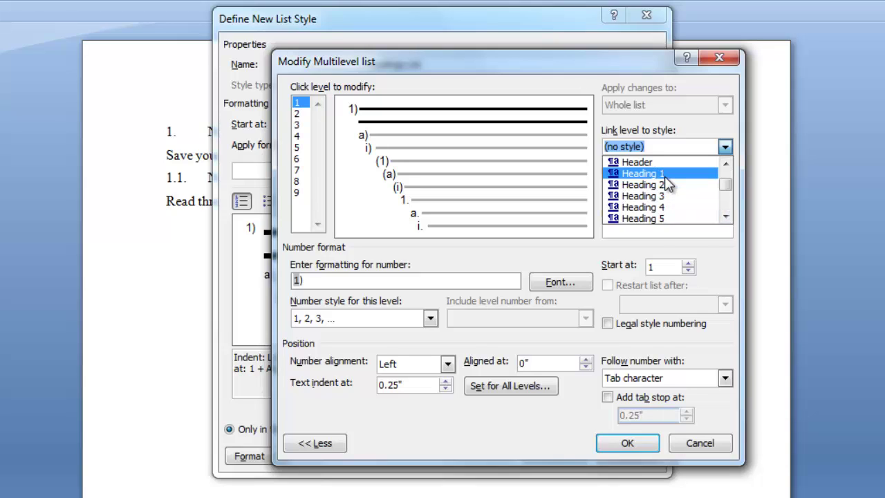
pyautogui.click(664, 174)
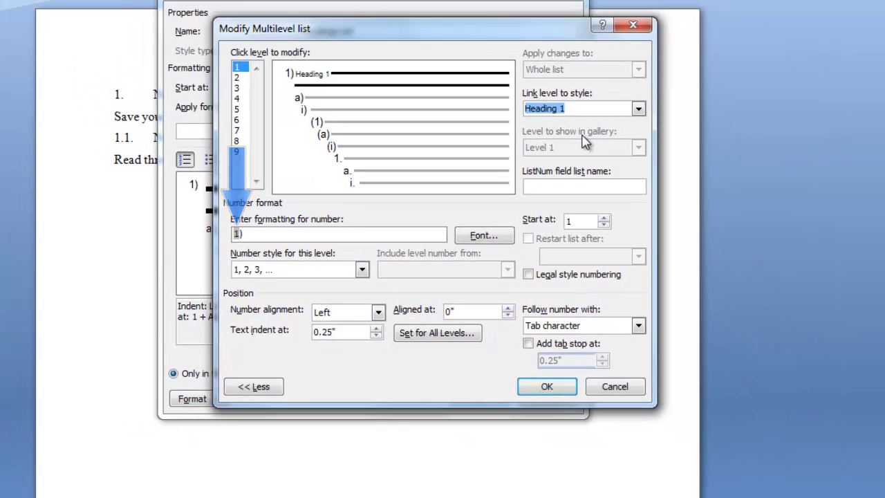
# Set the level 1 number format to "1." with a period, using the number style 1, 2, 3
pyautogui.click(268, 235)
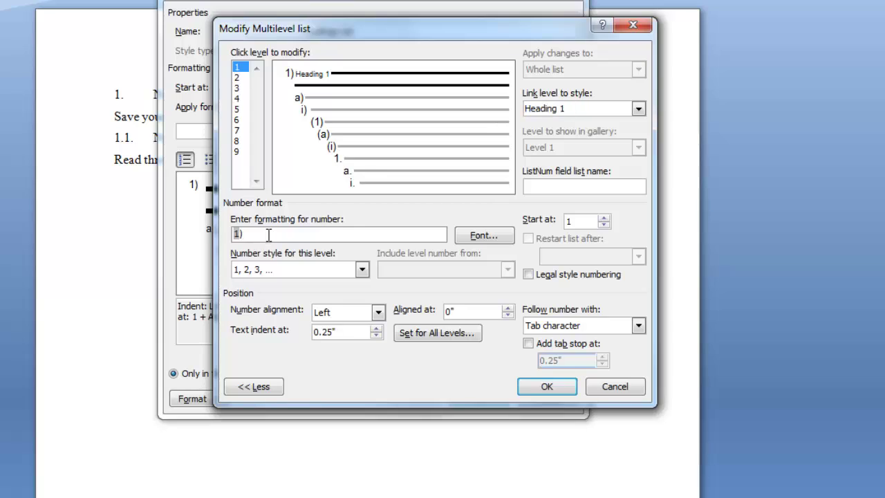
pyautogui.press('BackSpace')
pyautogui.write('.')
pyautogui.click(362, 269)
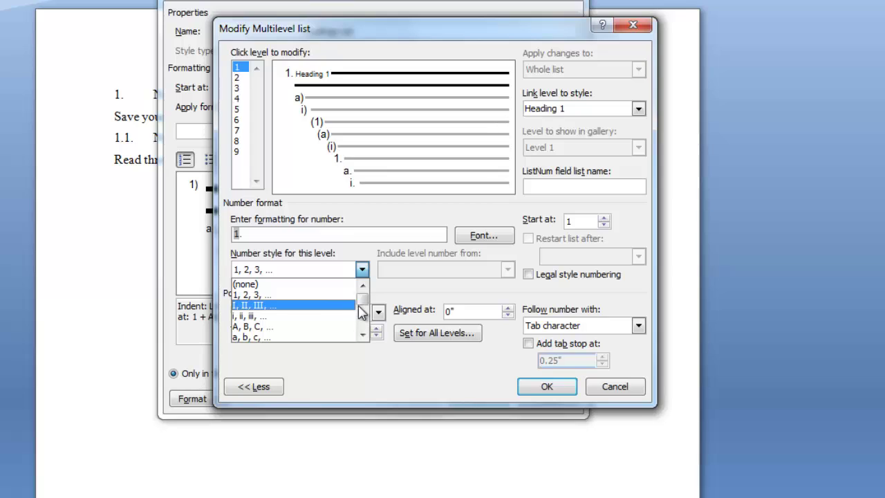
pyautogui.moveTo(363, 308); pyautogui.dragTo(365, 309)
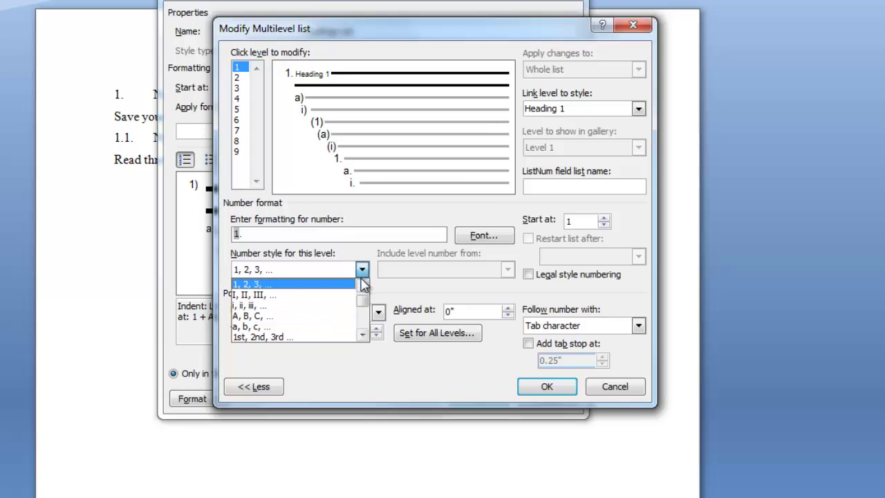
pyautogui.click(339, 285)
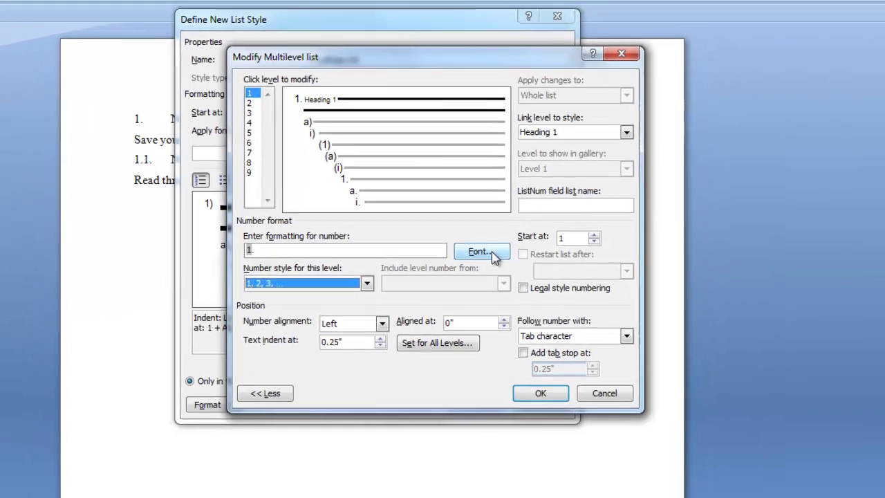
# Format the level 1 number in Times New Roman, bold, size 14
pyautogui.click(491, 251)
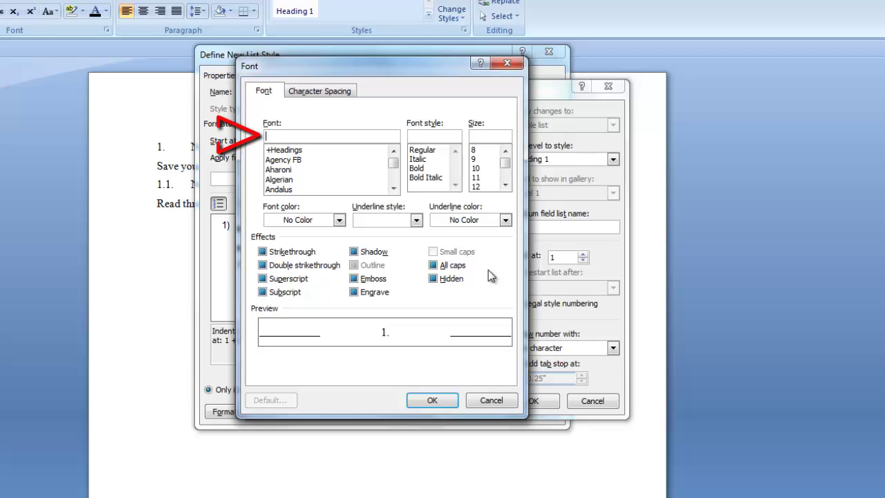
pyautogui.write('t')
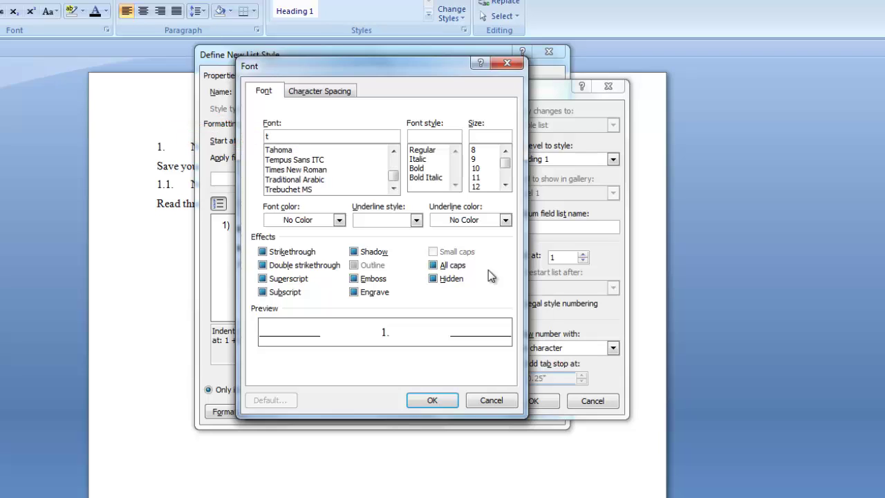
pyautogui.click(304, 170)
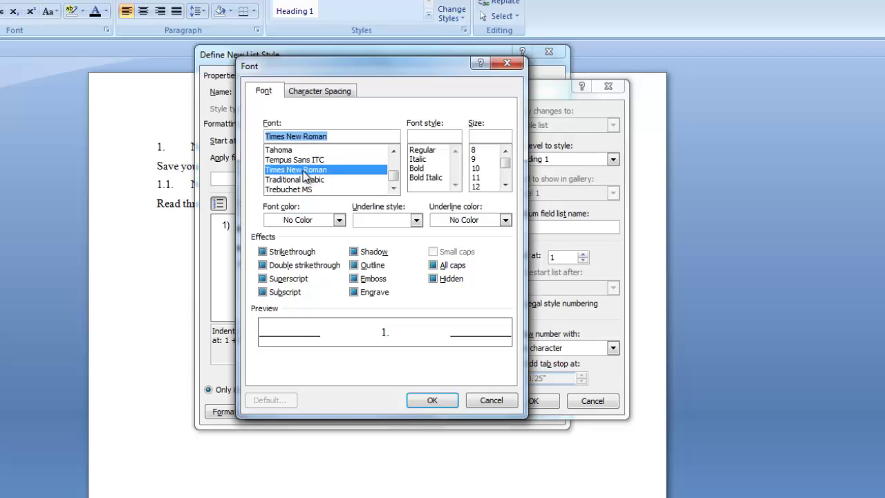
pyautogui.click(423, 170)
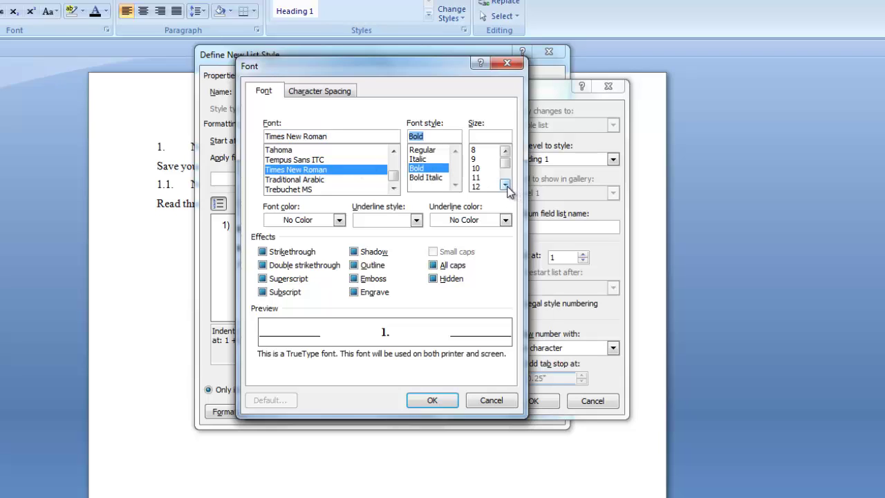
pyautogui.click(505, 186)
pyautogui.click(506, 185)
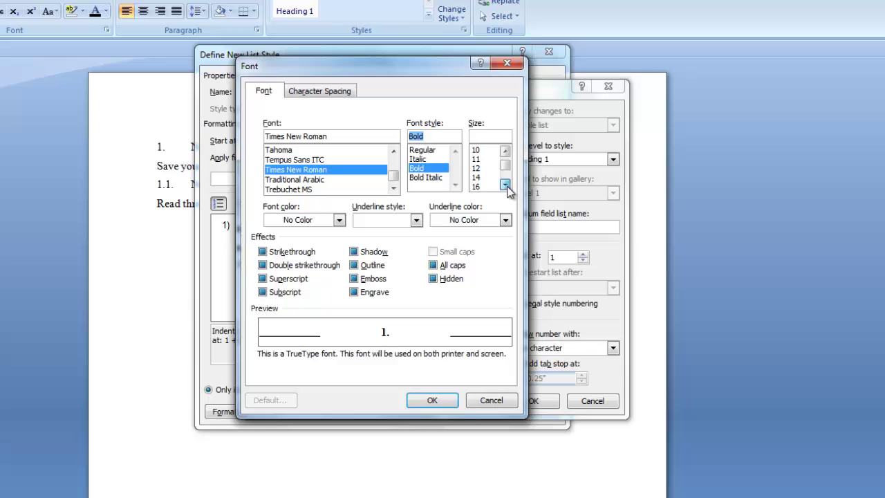
pyautogui.click(483, 178)
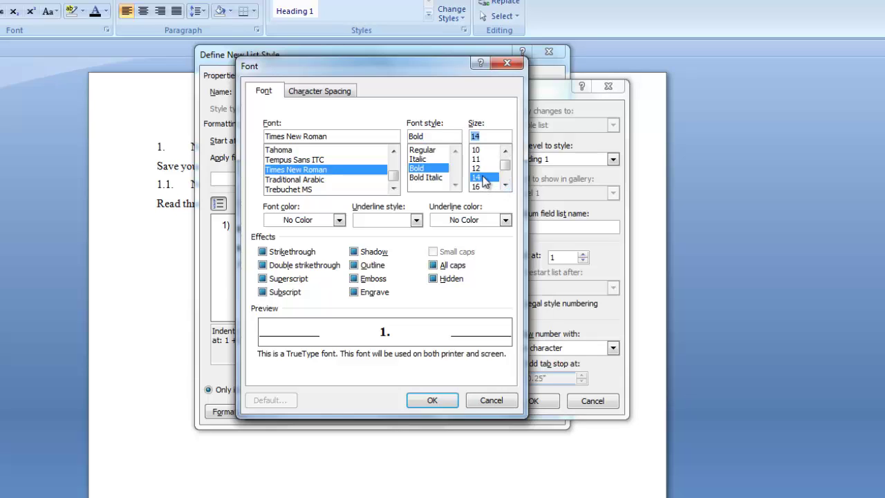
pyautogui.click(437, 399)
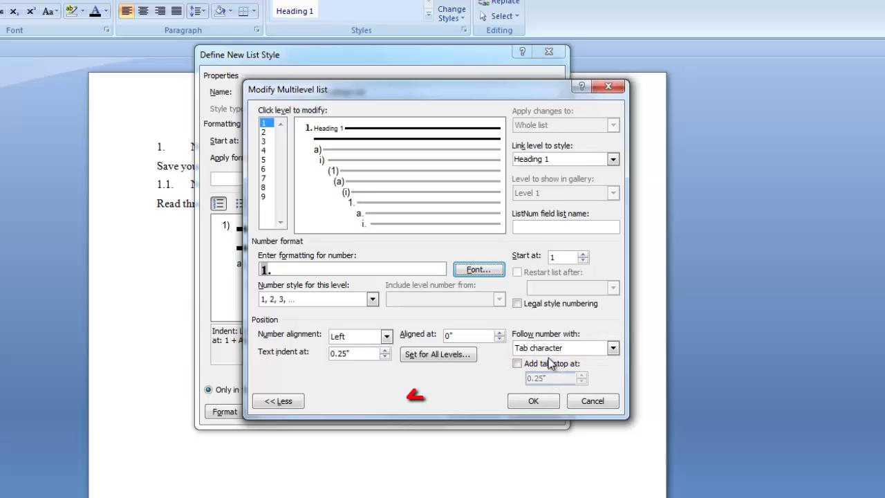
# Review the number position, text position and additional indent settings for all levels, leaving them as they are
pyautogui.click(437, 356)
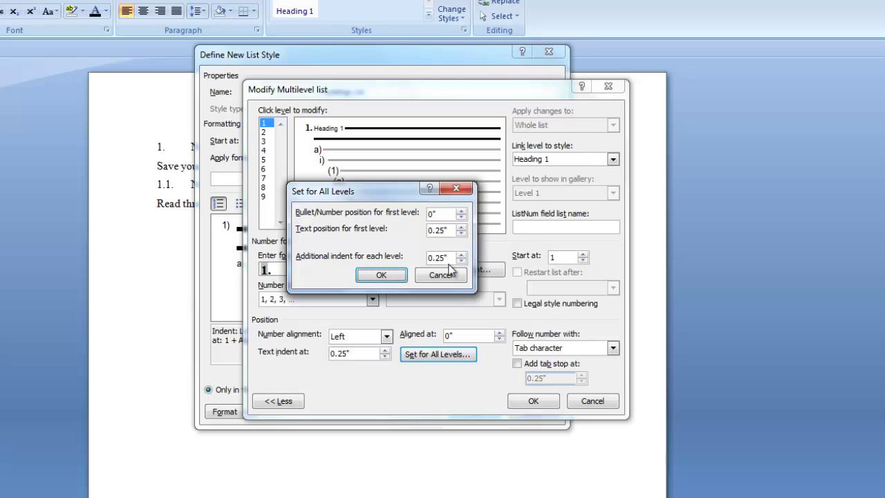
pyautogui.click(446, 278)
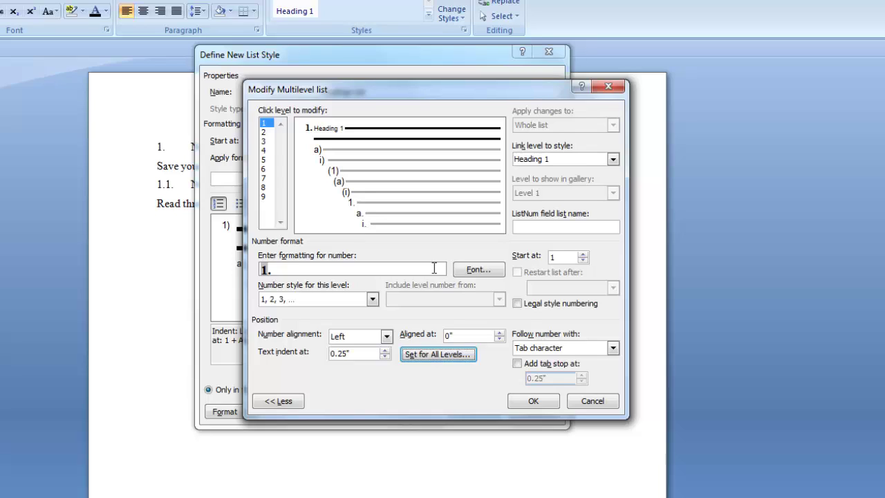
# Link level 2 of the list to the Heading 2 style
pyautogui.click(265, 132)
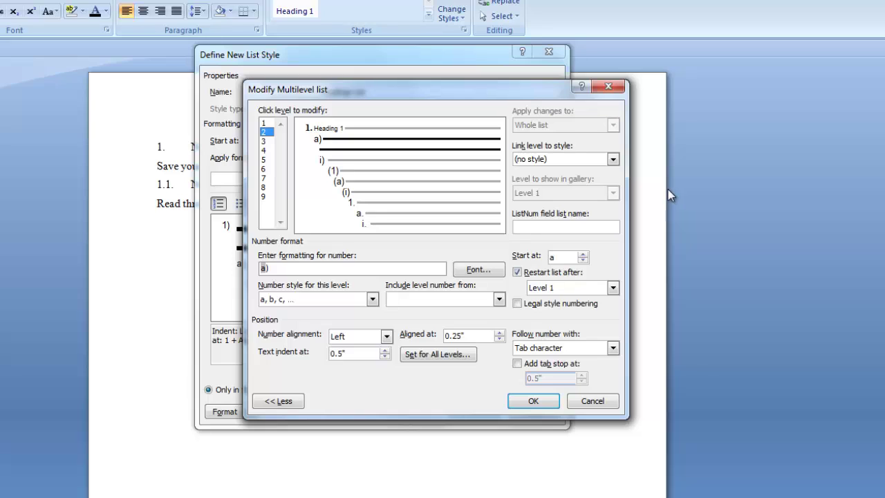
pyautogui.click(613, 159)
pyautogui.moveTo(615, 194)
pyautogui.mouseDown()
pyautogui.moveTo(614, 172)
pyautogui.moveTo(615, 194)
pyautogui.moveTo(615, 186)
pyautogui.mouseUp()
pyautogui.scroll(-2, 614, 195)
pyautogui.click(577, 189)
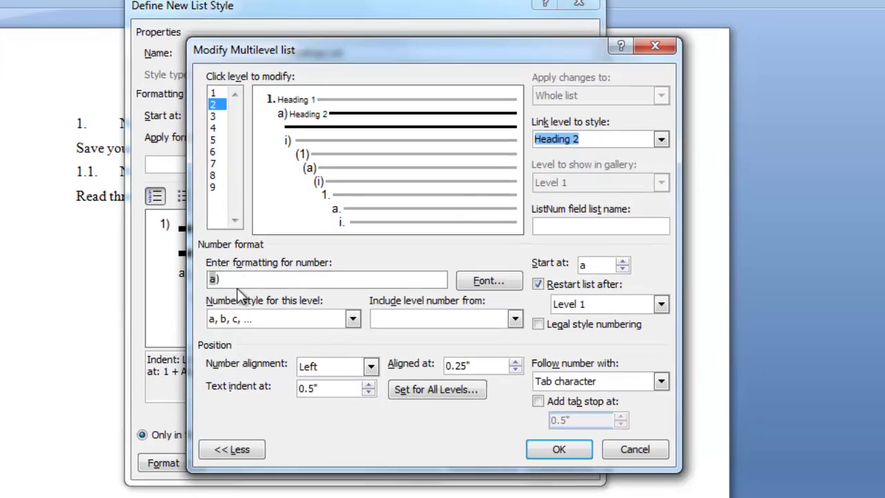
# Change level 2 to the number style 1, 2, 3 and end its number with a period instead of a parenthesis
pyautogui.click(353, 318)
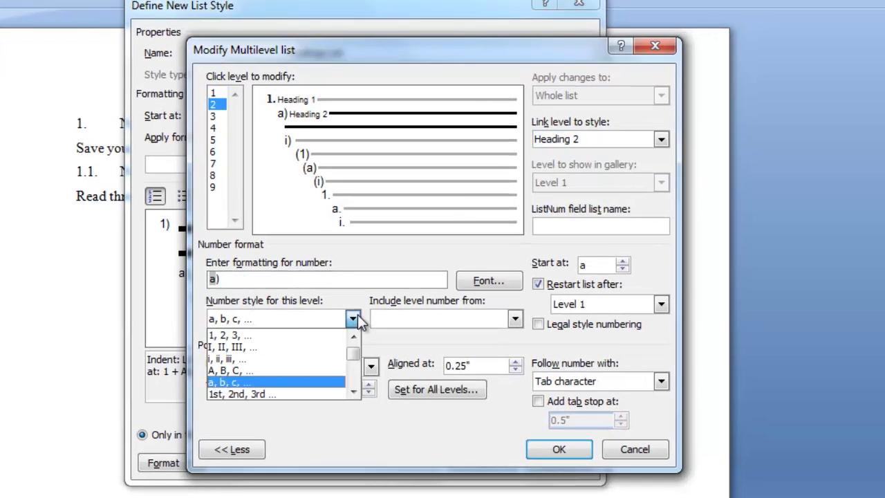
pyautogui.click(325, 336)
pyautogui.click(234, 276)
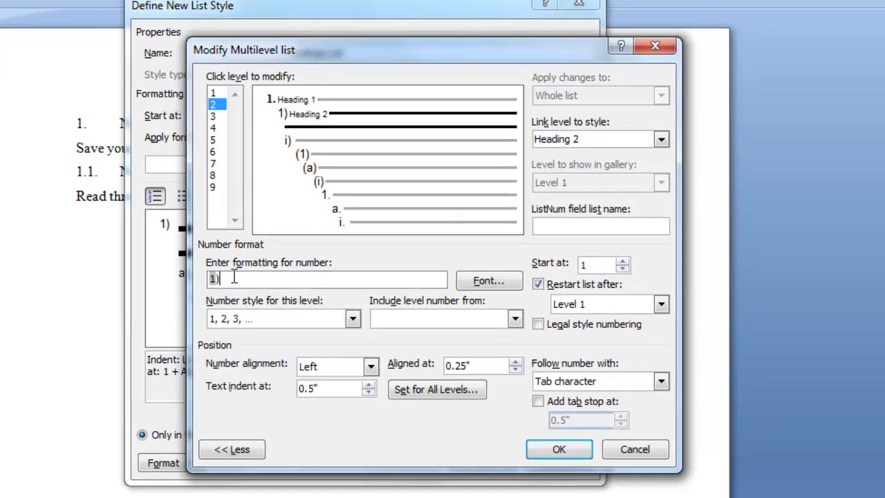
pyautogui.press('BackSpace')
pyautogui.write('.')
# Include the level 1 number in the level 2 format as "1.1." and align the level 2 number at 0"
pyautogui.click(515, 318)
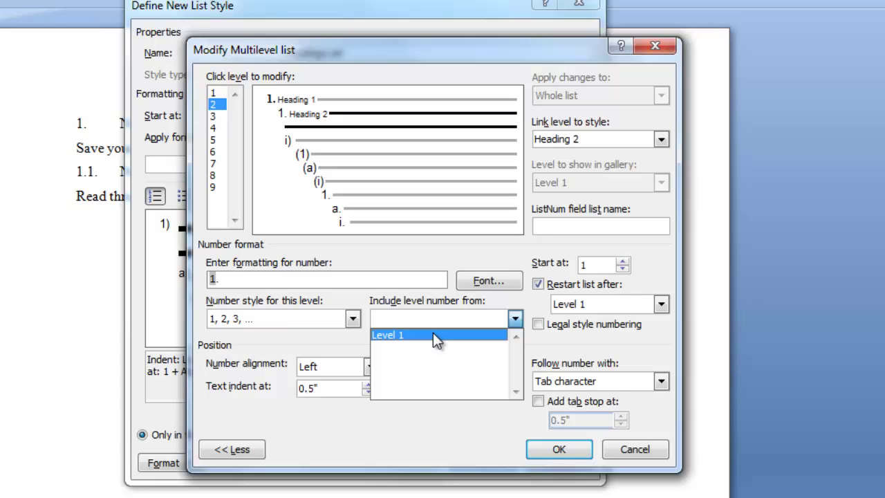
pyautogui.click(415, 335)
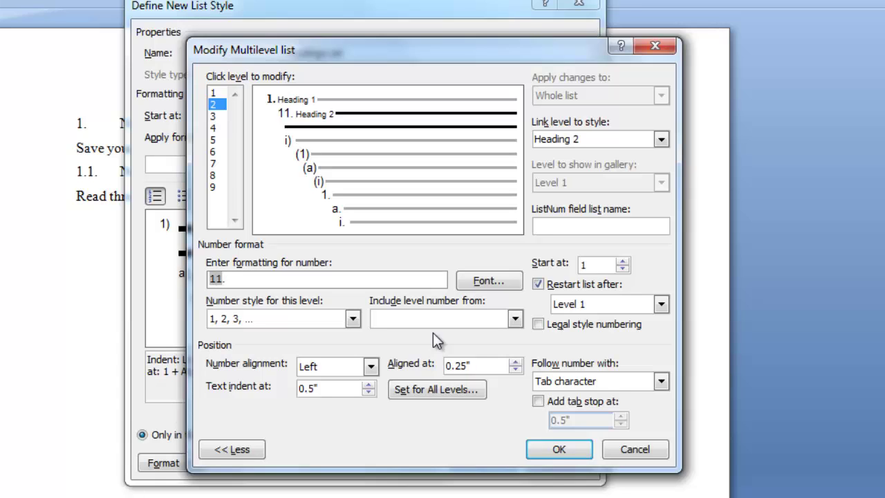
pyautogui.write('.')
pyautogui.click(515, 370)
pyautogui.click(516, 370)
pyautogui.click(516, 370)
# Format the level 2 number in Times New Roman, bold, size 12
pyautogui.click(488, 279)
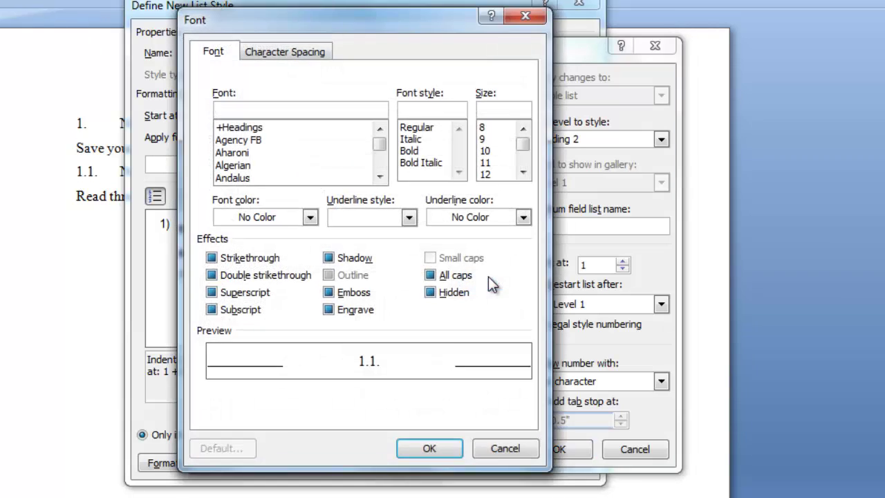
pyautogui.write('t')
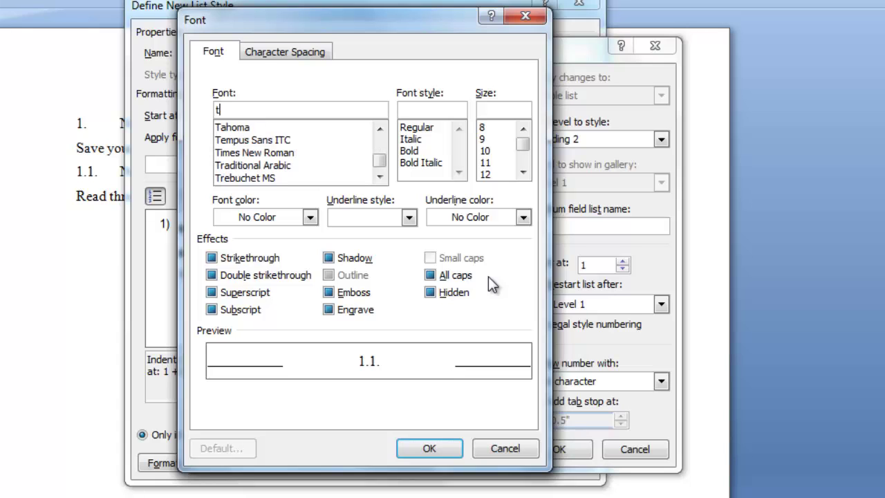
pyautogui.click(275, 154)
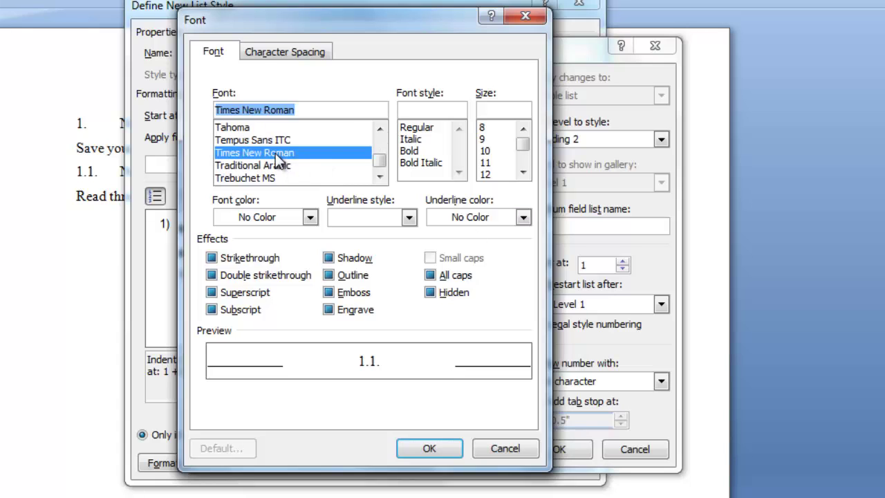
pyautogui.click(409, 152)
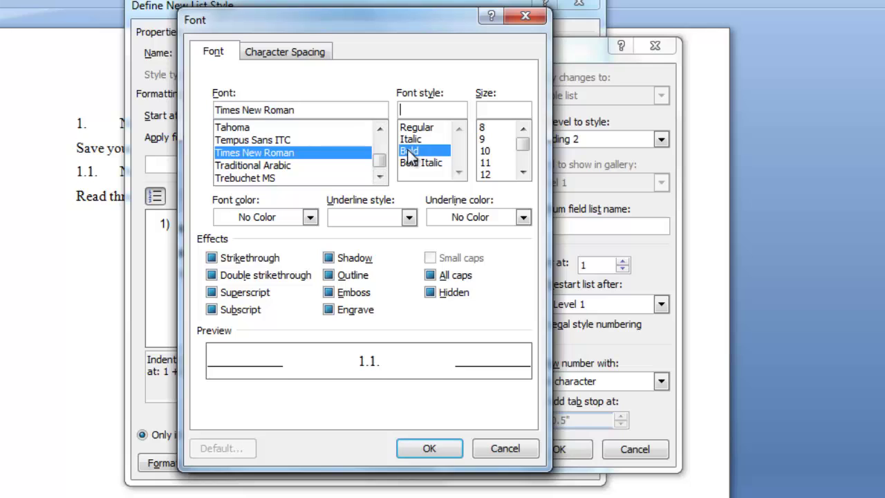
pyautogui.click(491, 175)
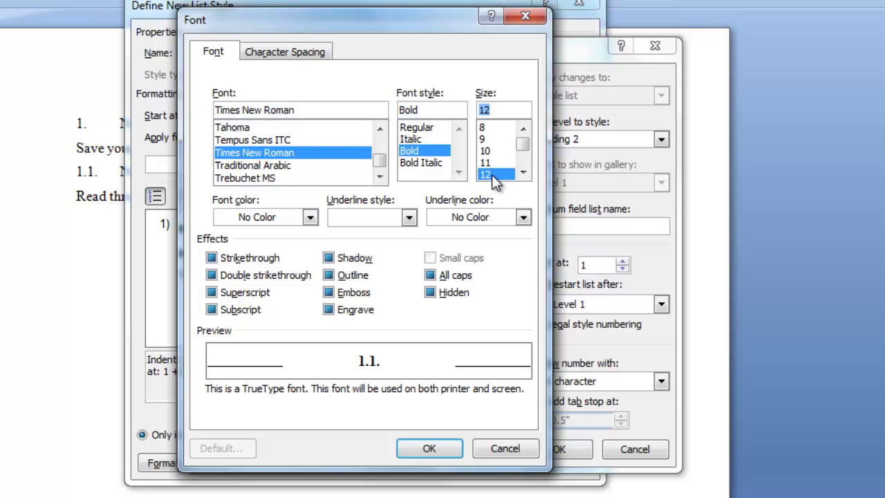
pyautogui.click(425, 448)
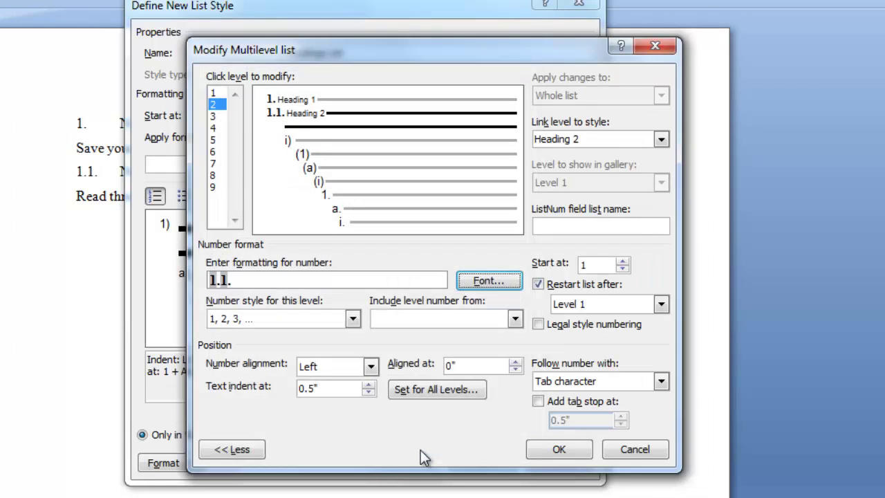
# Link level 3 of the list to the Heading 3 style
pyautogui.click(216, 116)
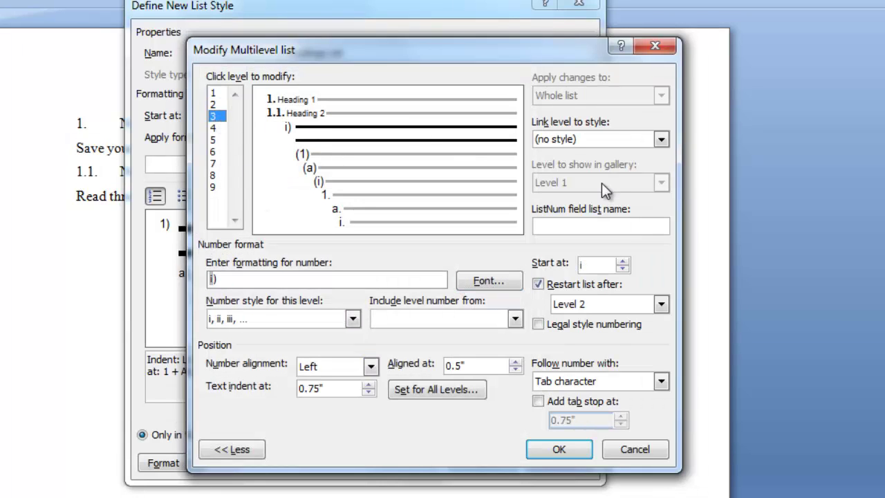
pyautogui.click(661, 139)
pyautogui.scroll(-7, 662, 174)
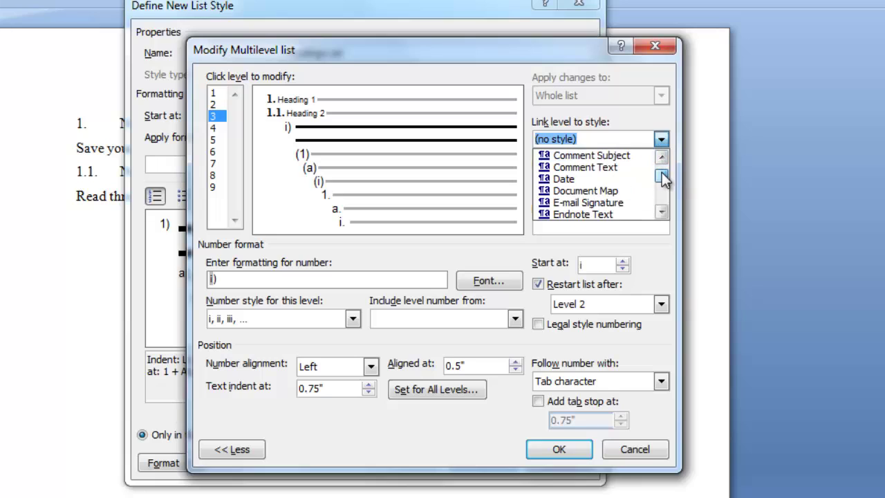
pyautogui.click(612, 194)
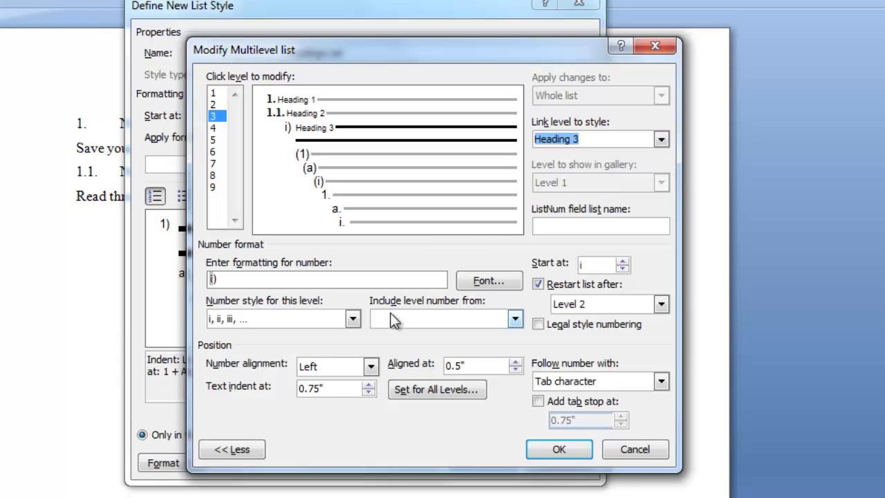
# Change level 3 to the number style 1, 2, 3 and end its number with a period instead of a parenthesis
pyautogui.click(353, 320)
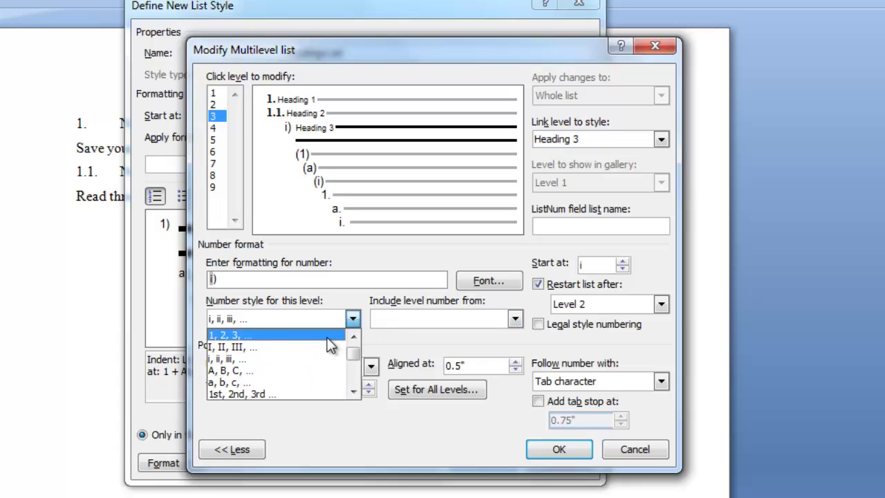
pyautogui.click(327, 337)
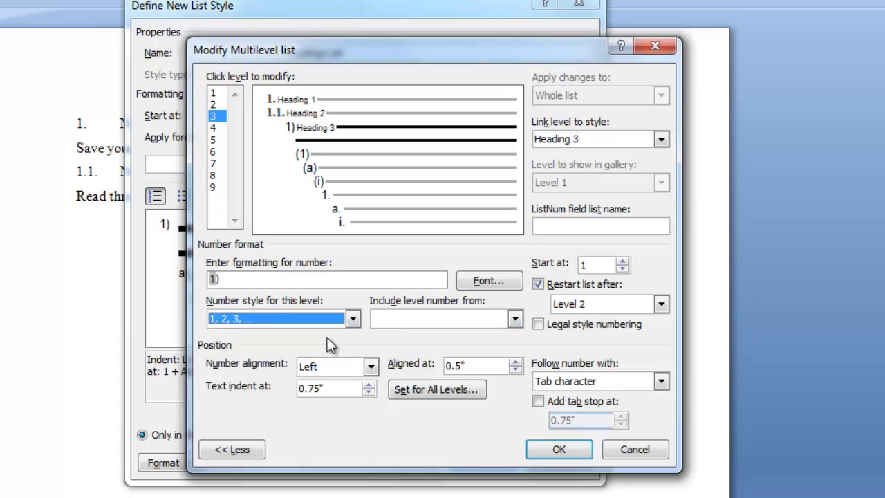
pyautogui.click(242, 279)
pyautogui.press('BackSpace')
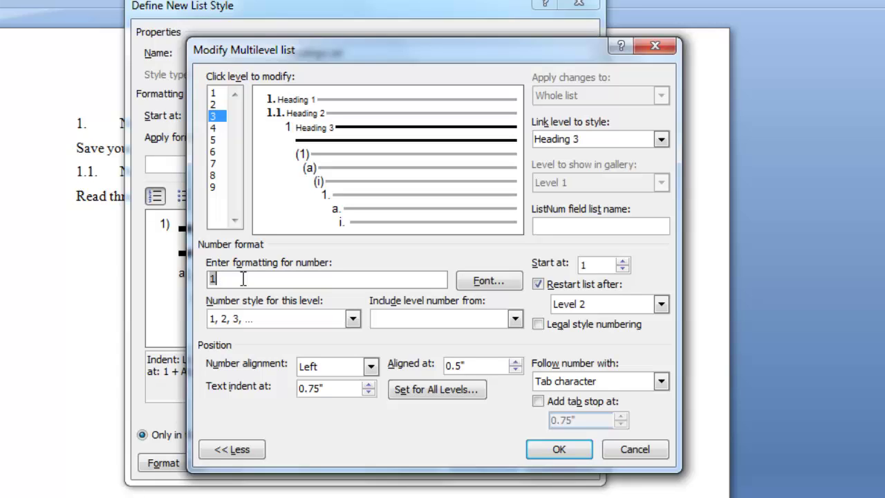
pyautogui.write('.')
# Include the level 1 and level 2 numbers in the level 3 format, separated by periods, as "1.1.1."
pyautogui.press('Home')
pyautogui.click(516, 320)
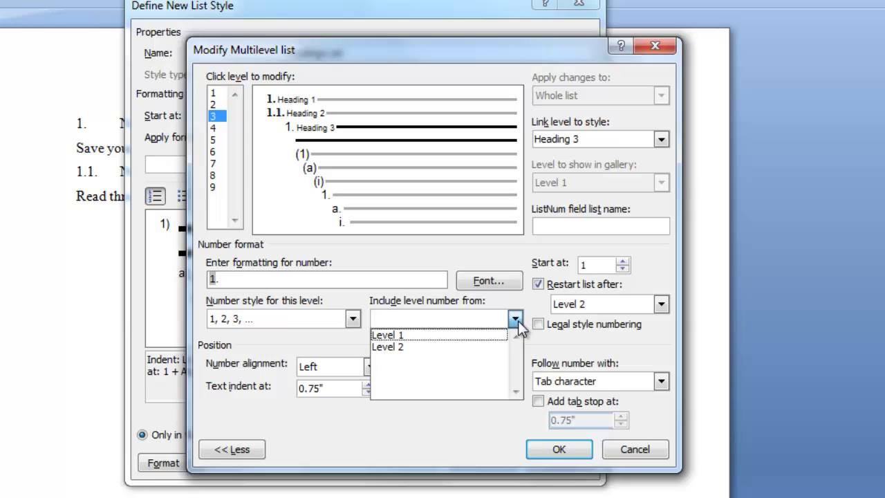
pyautogui.click(432, 335)
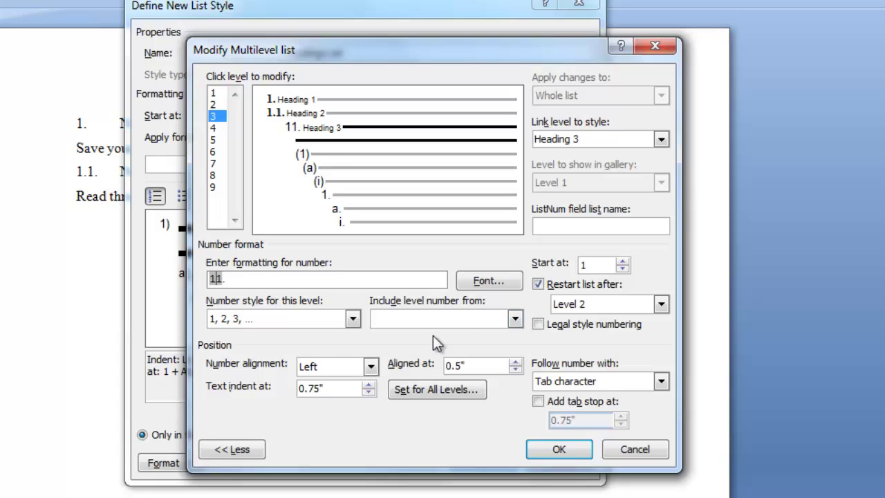
pyautogui.write('.')
pyautogui.click(516, 320)
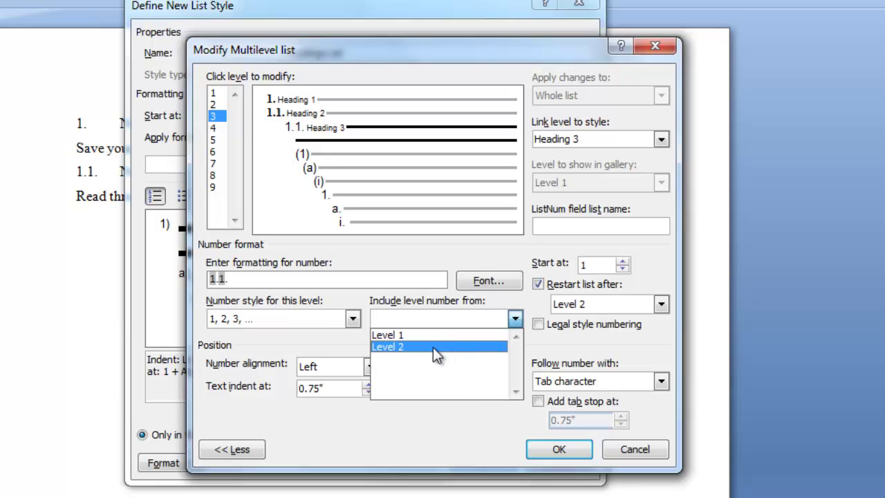
pyautogui.click(432, 347)
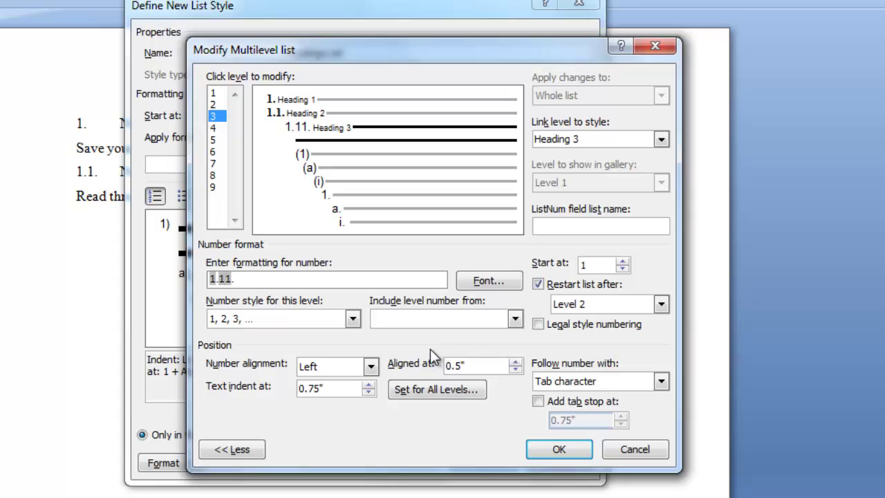
pyautogui.write('.')
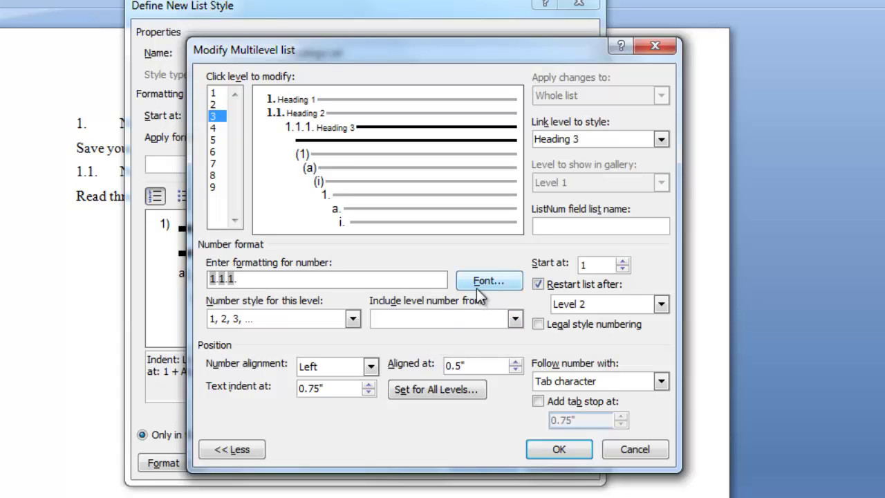
# Format the level 3 number in Times New Roman, bold, size 12
pyautogui.click(496, 278)
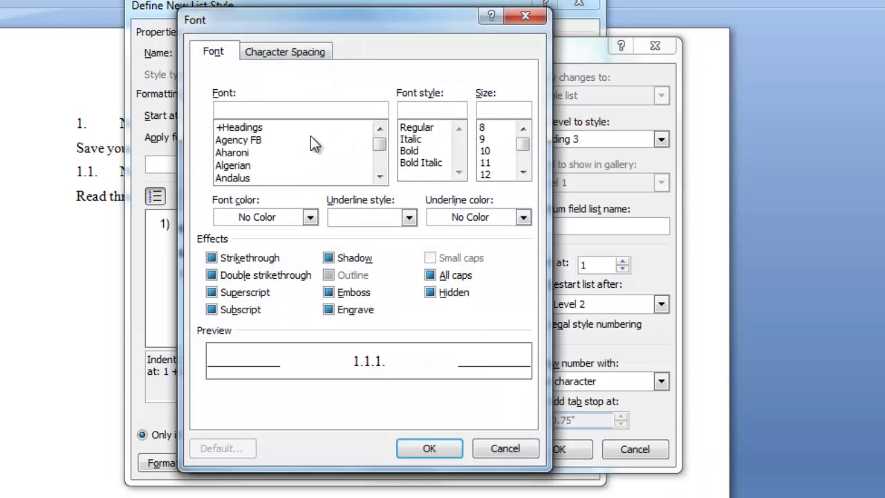
pyautogui.write('t')
pyautogui.click(288, 153)
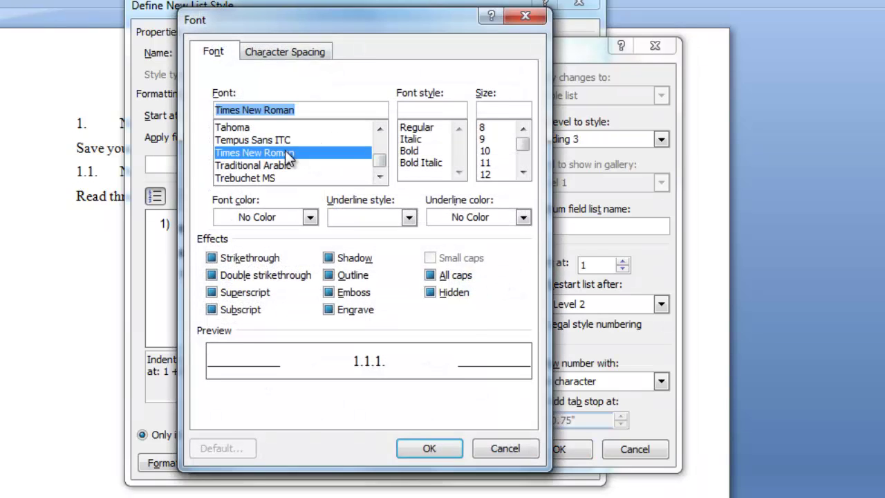
pyautogui.click(414, 151)
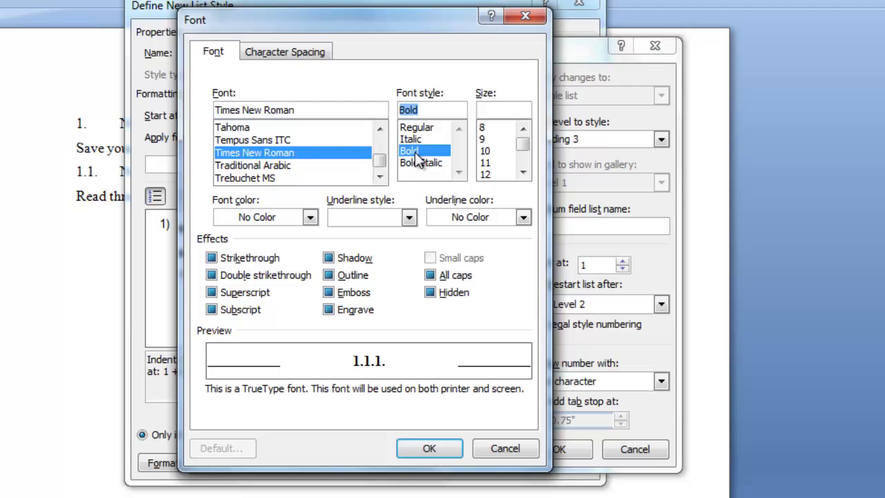
pyautogui.click(491, 174)
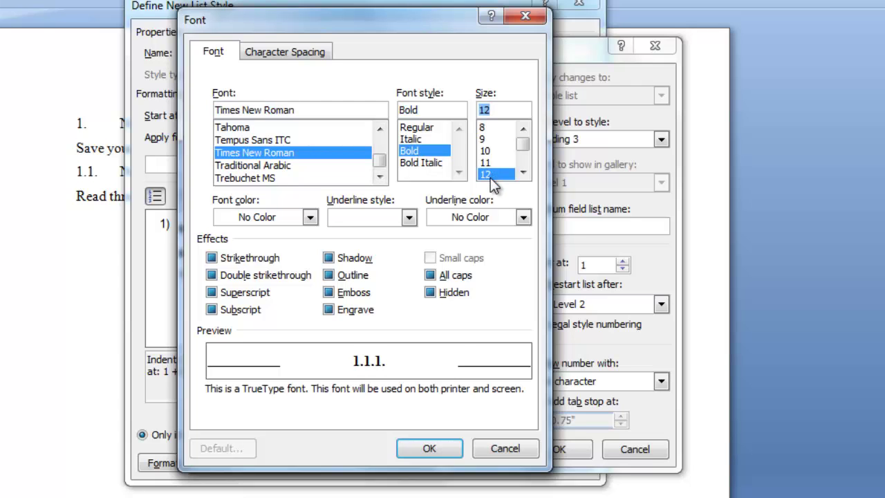
pyautogui.click(424, 448)
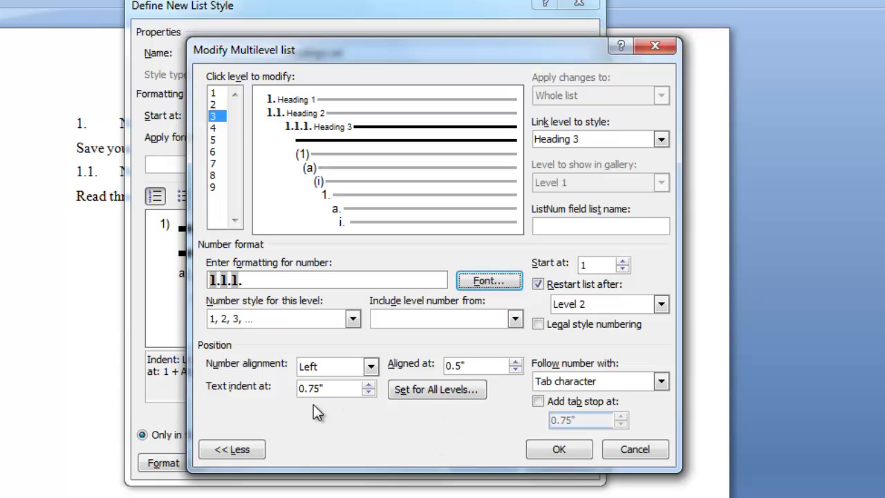
# Align the level 3 number at 0"
pyautogui.click(515, 370)
pyautogui.click(515, 369)
pyautogui.click(515, 370)
pyautogui.click(515, 370)
pyautogui.click(515, 370)
pyautogui.click(515, 370)
pyautogui.click(515, 370)
pyautogui.click(515, 369)
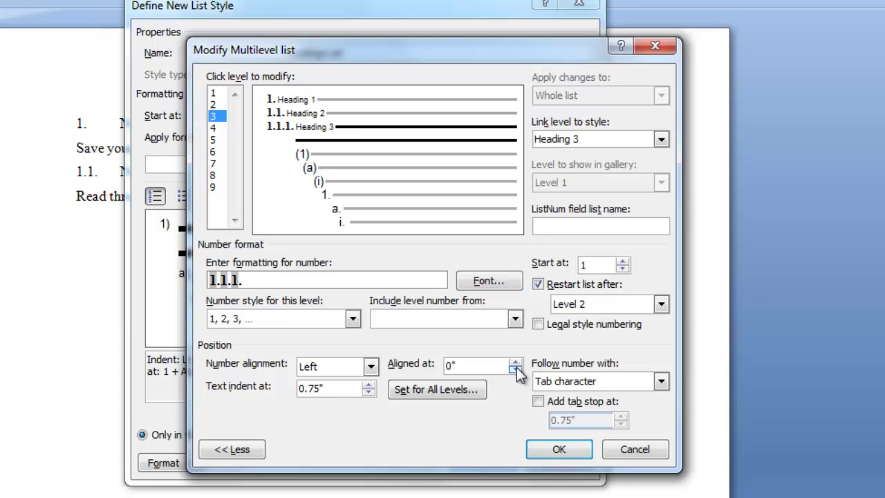
# Link level 4 of the list to the Heading 4 style
pyautogui.click(215, 129)
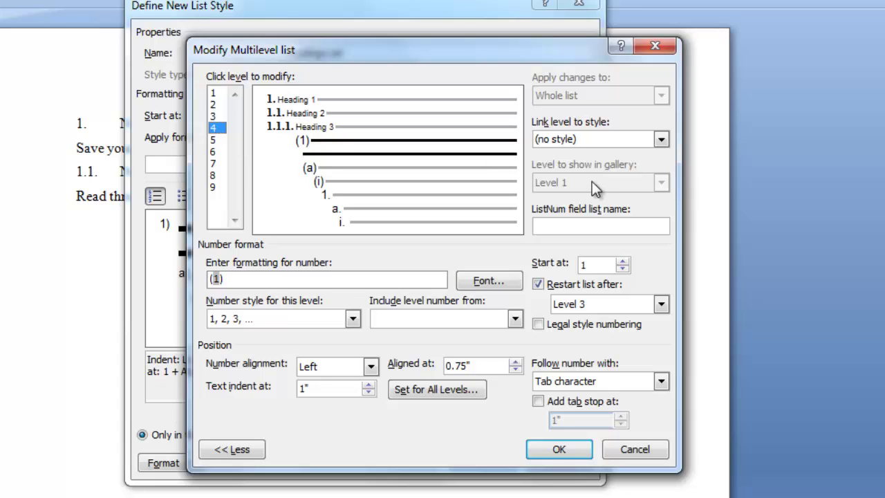
pyautogui.click(662, 138)
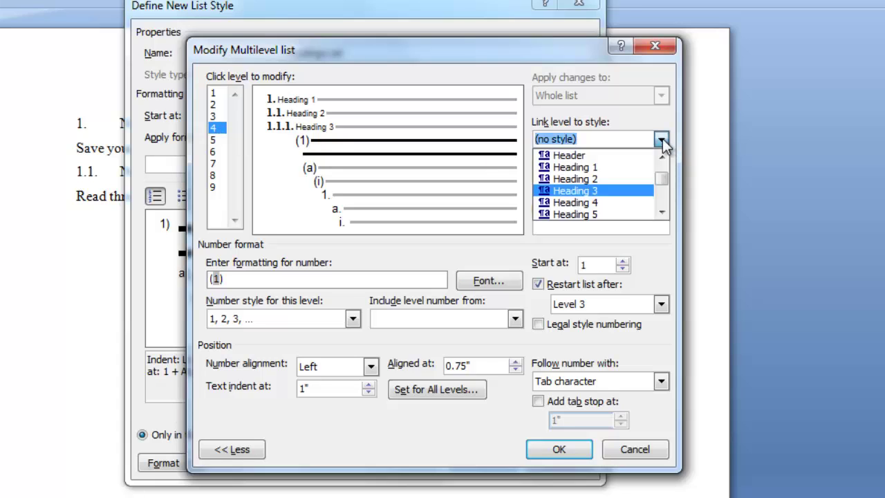
pyautogui.moveTo(661, 168); pyautogui.dragTo(661, 187)
pyautogui.click(610, 203)
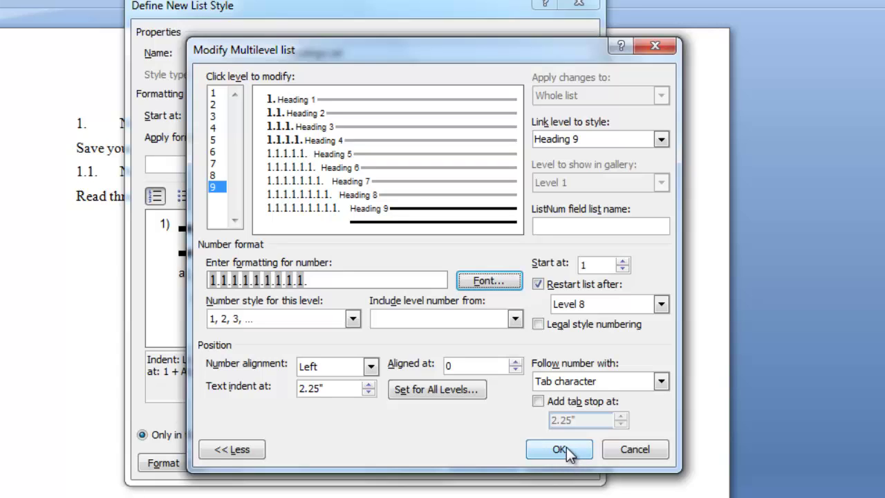
# Accept the multilevel numbering settings and save the Headings List style
pyautogui.click(561, 449)
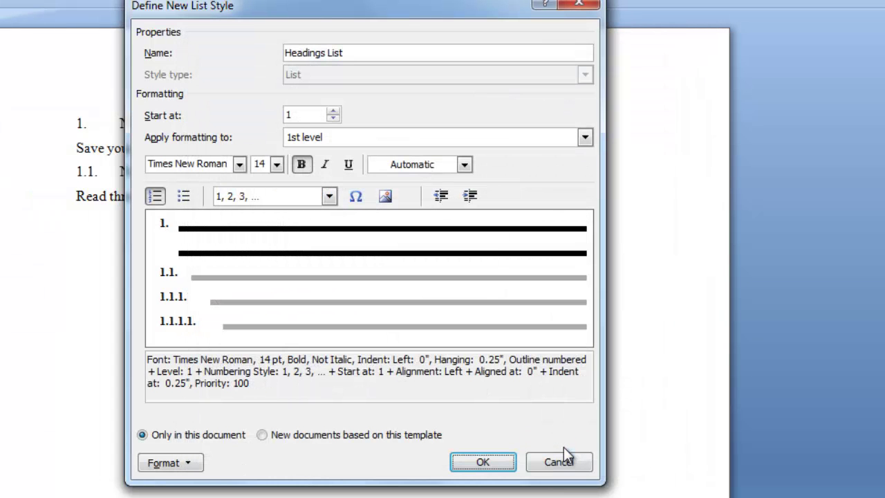
pyautogui.click(488, 462)
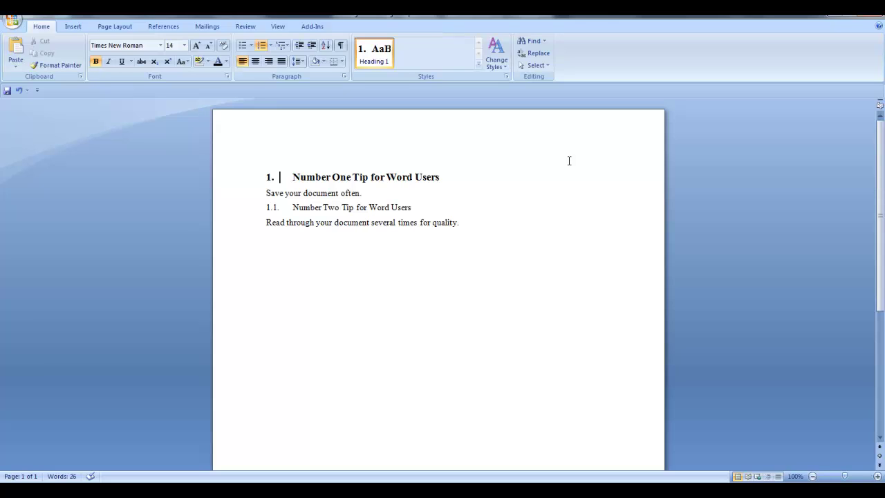
# Open the Styles pane and, through Manage Styles, set Heading 2 through Heading 9 to show among the recommended styles
pyautogui.click(508, 79)
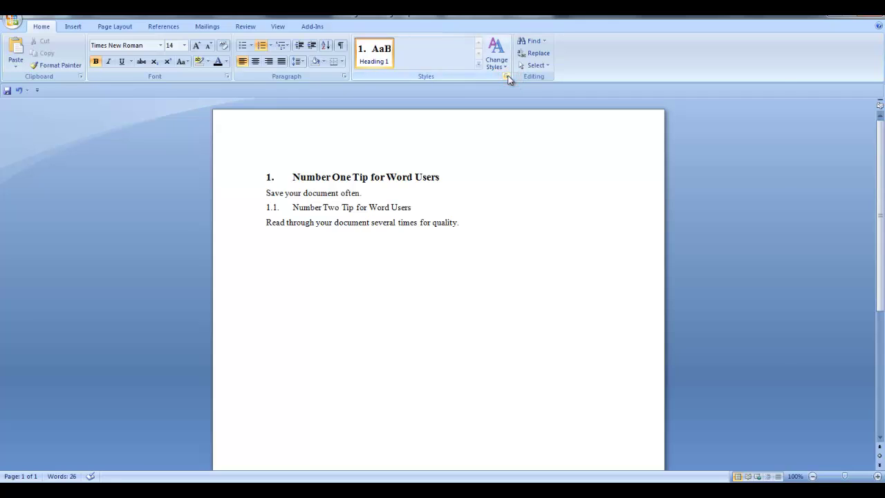
pyautogui.moveTo(711, 91); pyautogui.dragTo(647, 99)
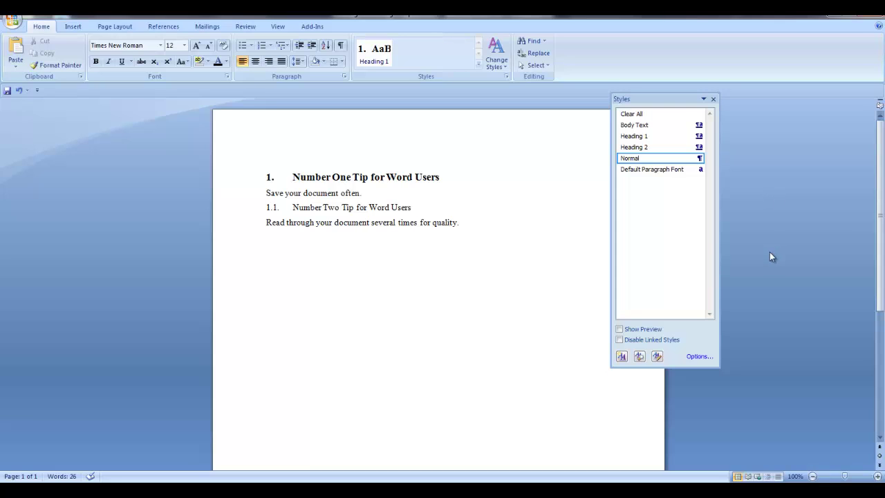
pyautogui.click(656, 356)
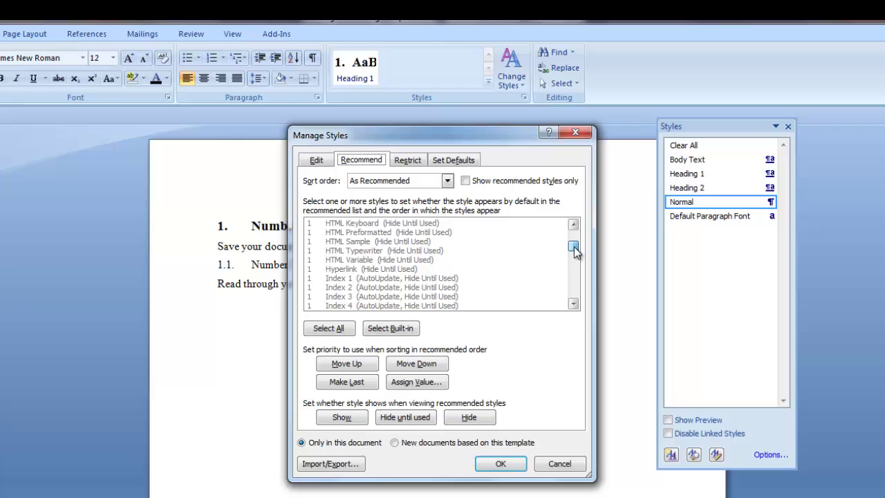
pyautogui.scroll(7, 574, 247)
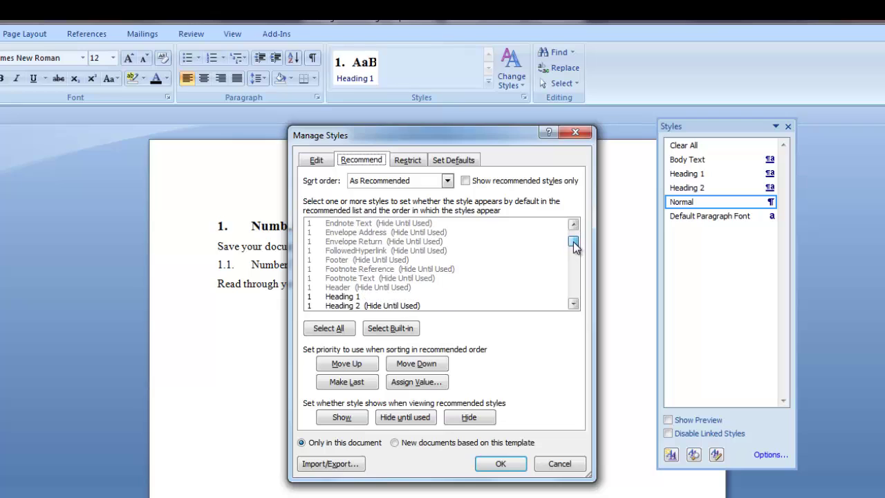
pyautogui.scroll(-3, 573, 242)
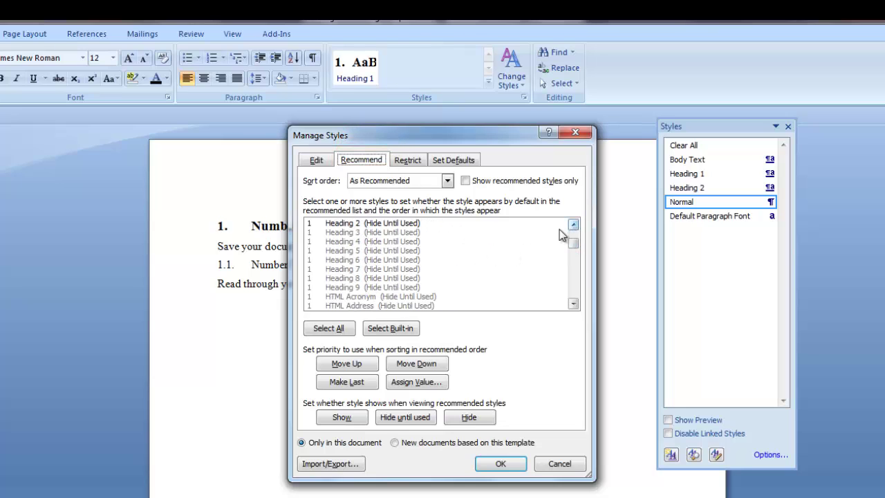
pyautogui.click(358, 223)
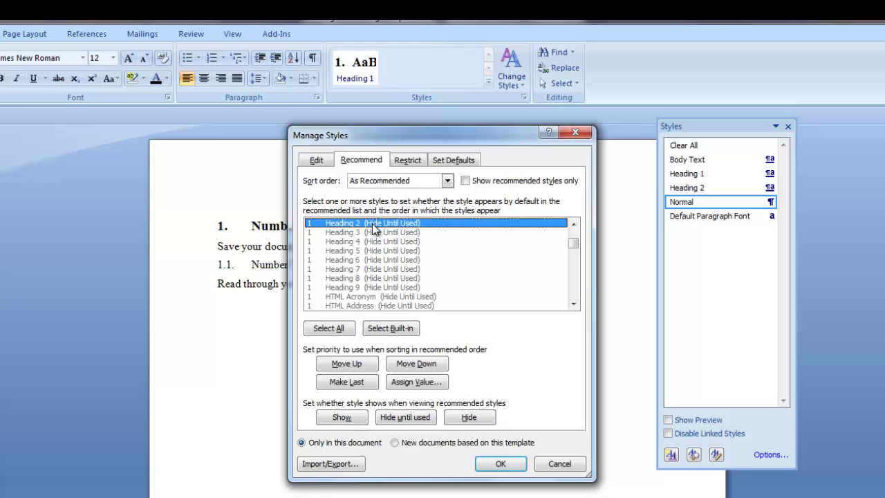
pyautogui.moveTo(372, 224); pyautogui.dragTo(376, 289)
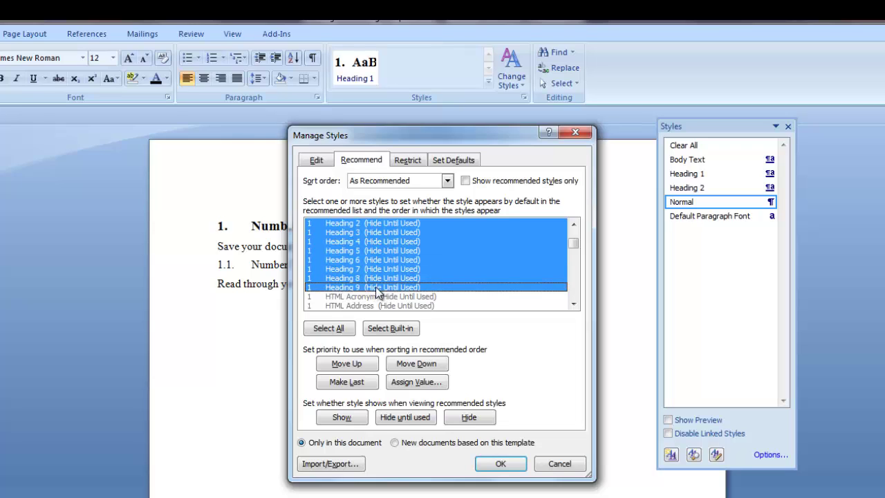
pyautogui.click(344, 418)
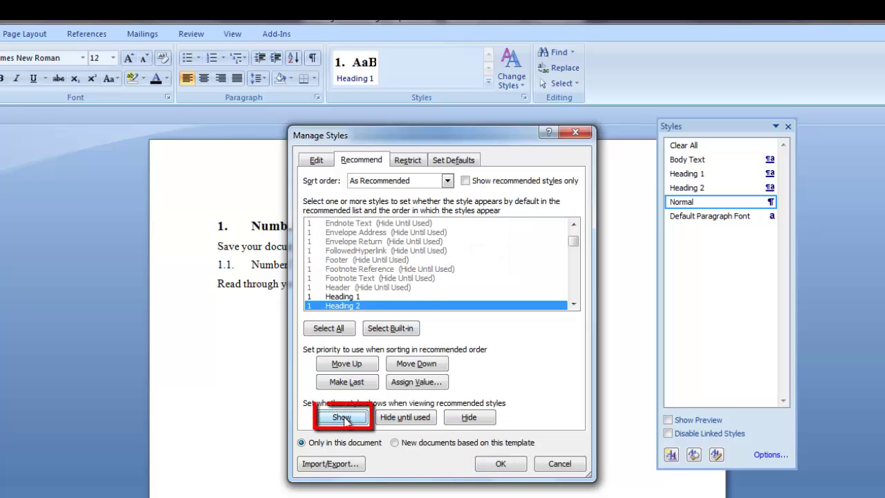
pyautogui.click(499, 463)
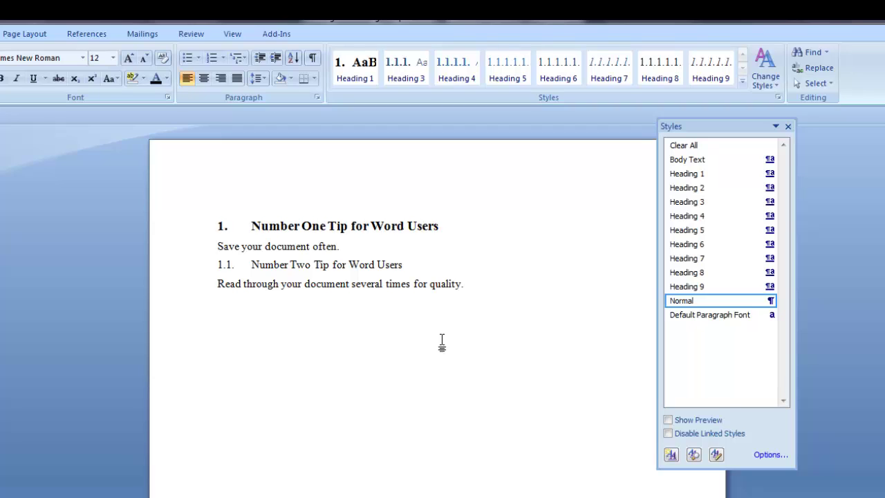
# Review the Heading 1 style's font colour, indentation and paragraph spacing in its modification settings, and accept them
pyautogui.click(252, 222)
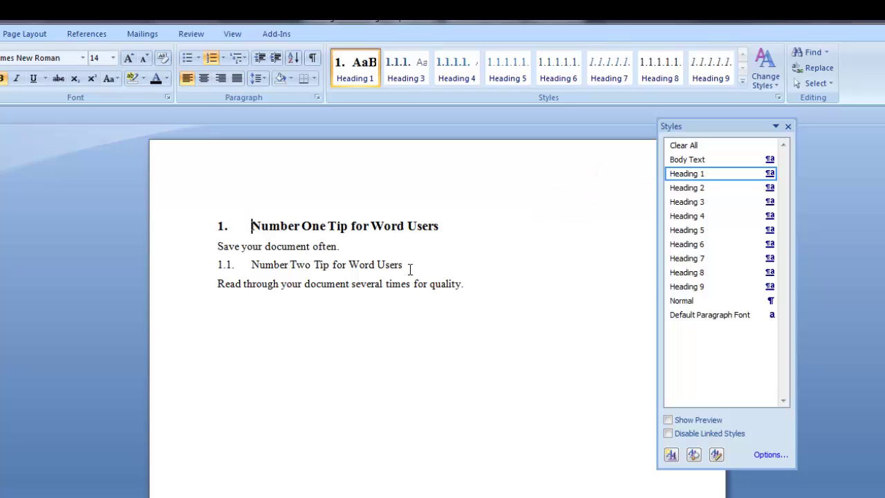
pyautogui.click(769, 175)
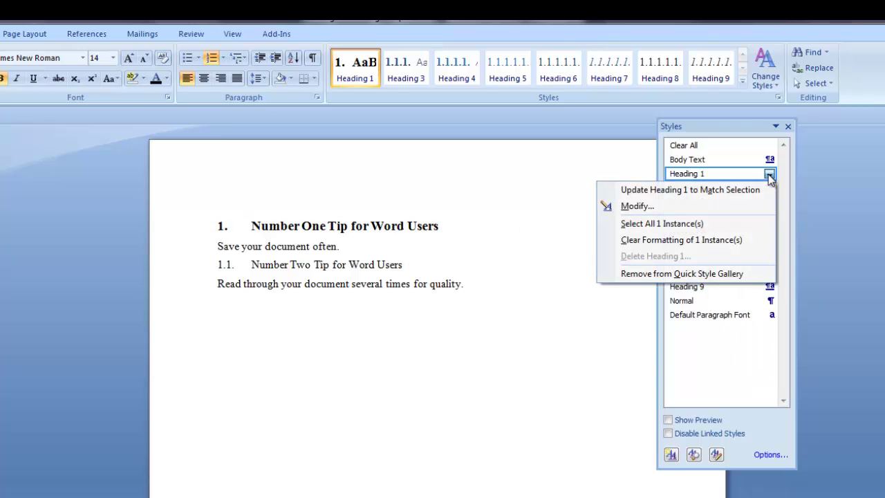
pyautogui.click(672, 205)
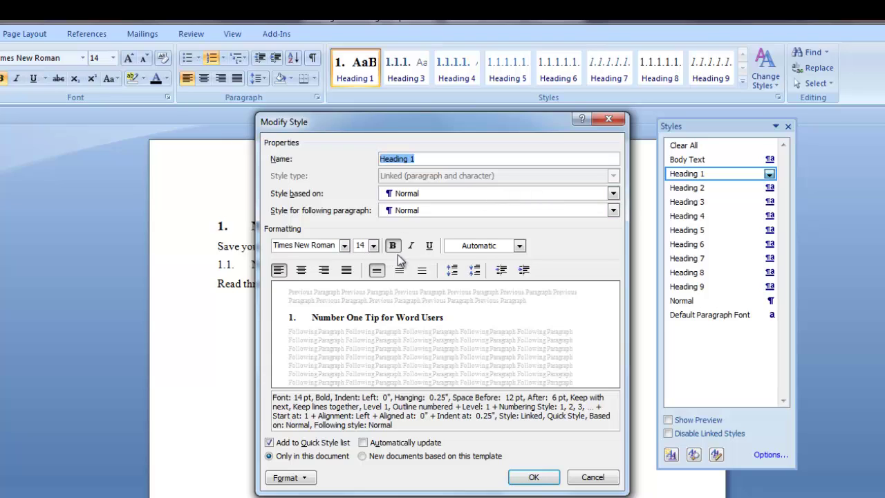
pyautogui.click(519, 246)
pyautogui.click(519, 247)
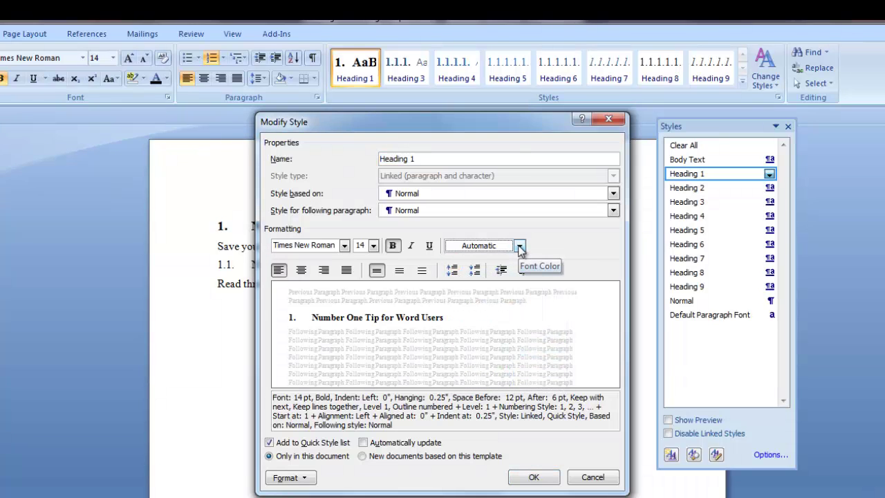
pyautogui.click(289, 477)
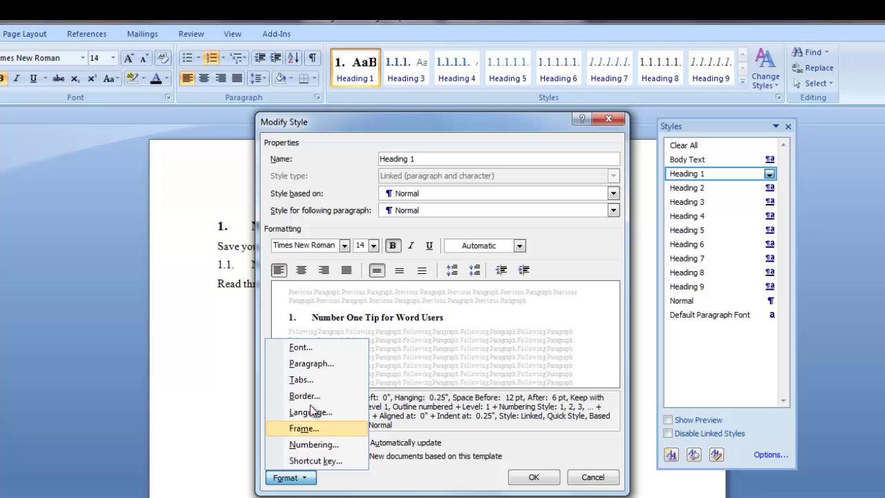
pyautogui.click(339, 362)
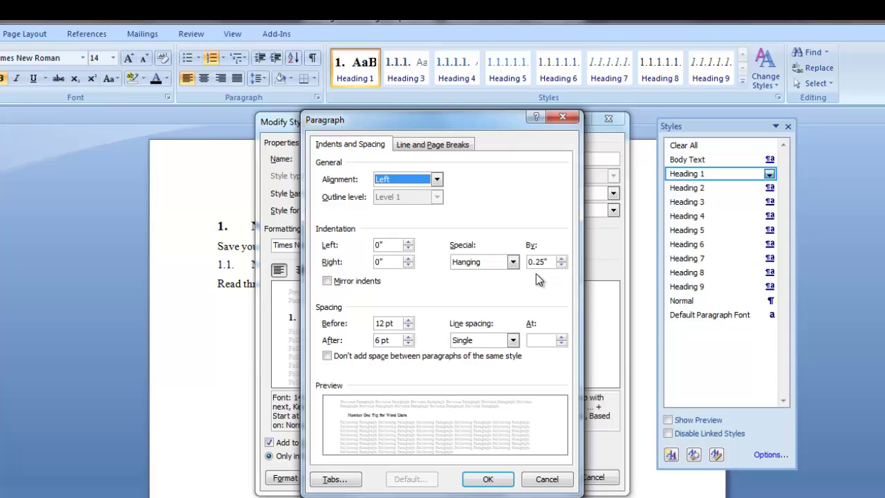
pyautogui.click(487, 479)
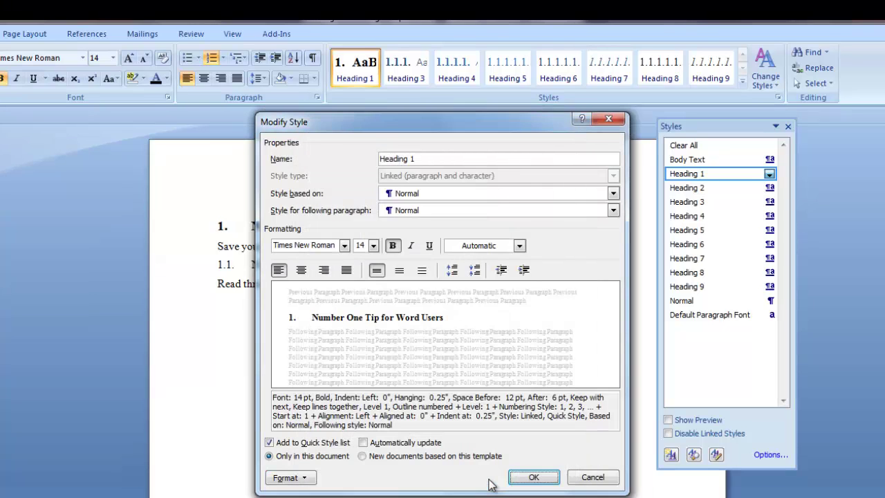
pyautogui.click(534, 477)
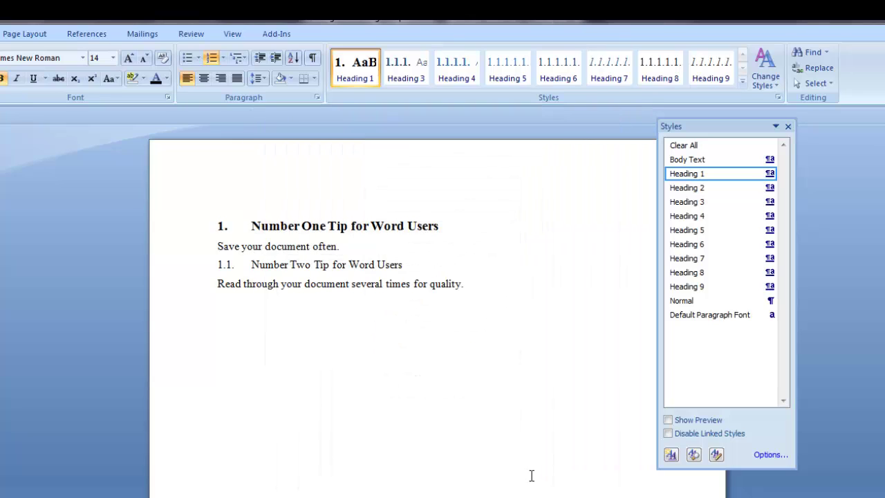
# Apply the Heading 2 style to the "Number Two Tip for Word Users" line and review the style's font and paragraph settings
pyautogui.click(218, 265)
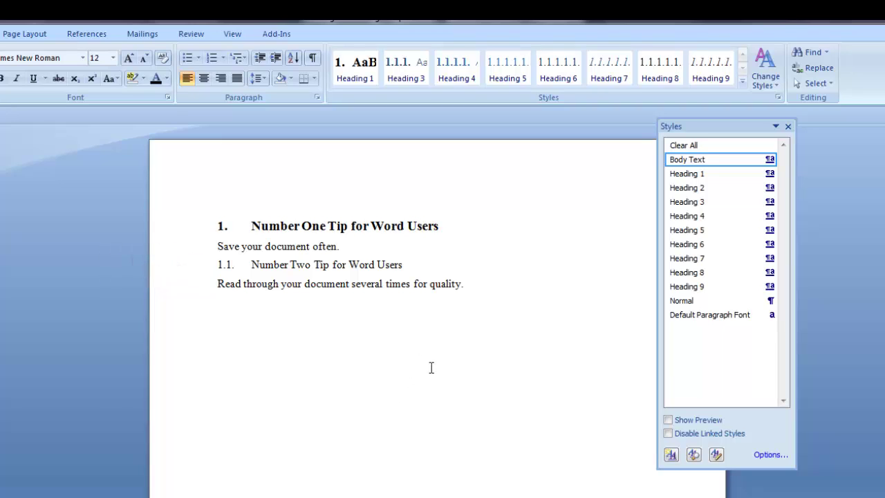
pyautogui.click(713, 188)
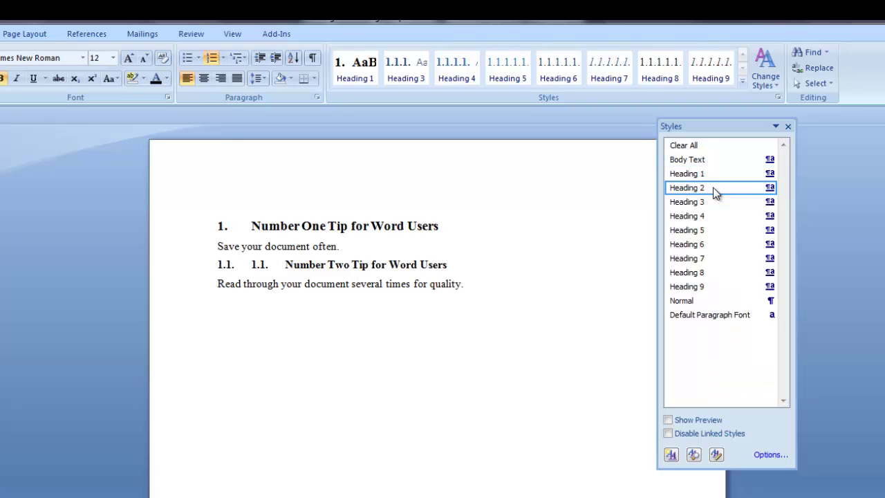
pyautogui.click(769, 188)
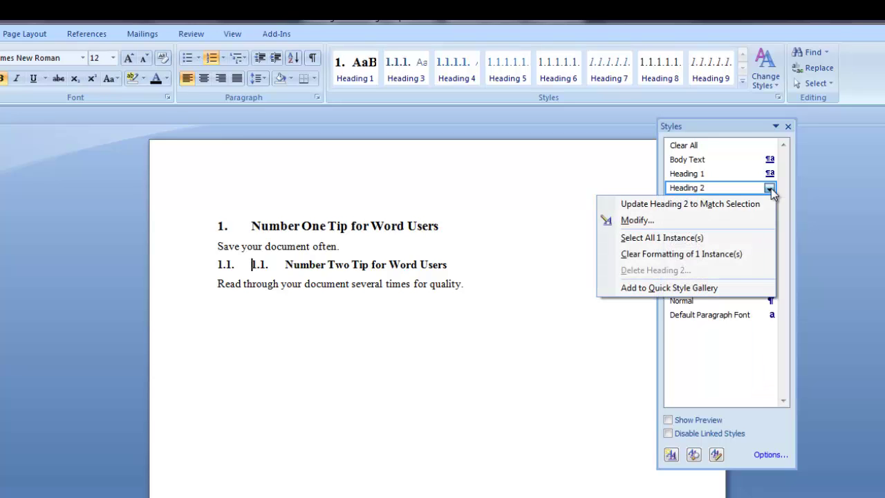
pyautogui.click(717, 223)
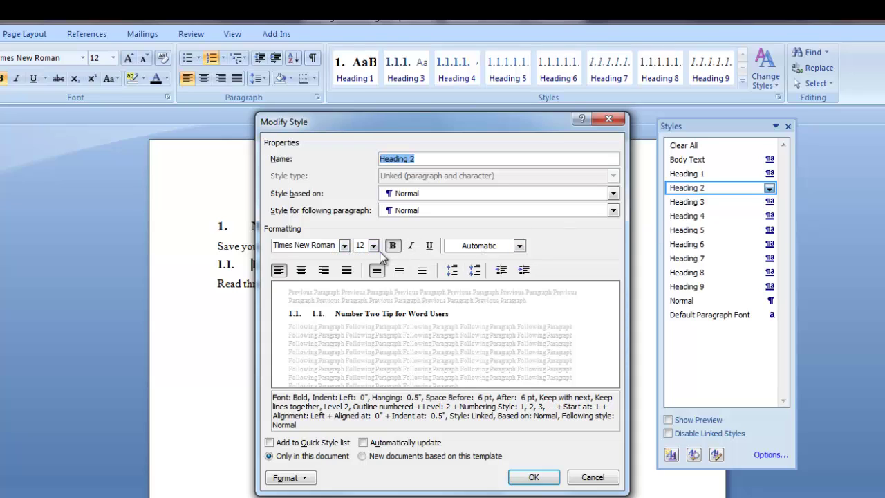
pyautogui.click(305, 478)
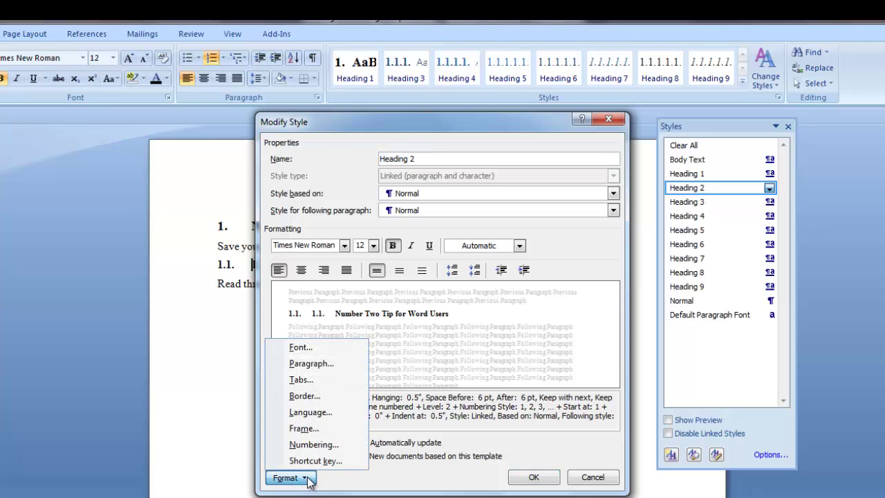
pyautogui.click(342, 363)
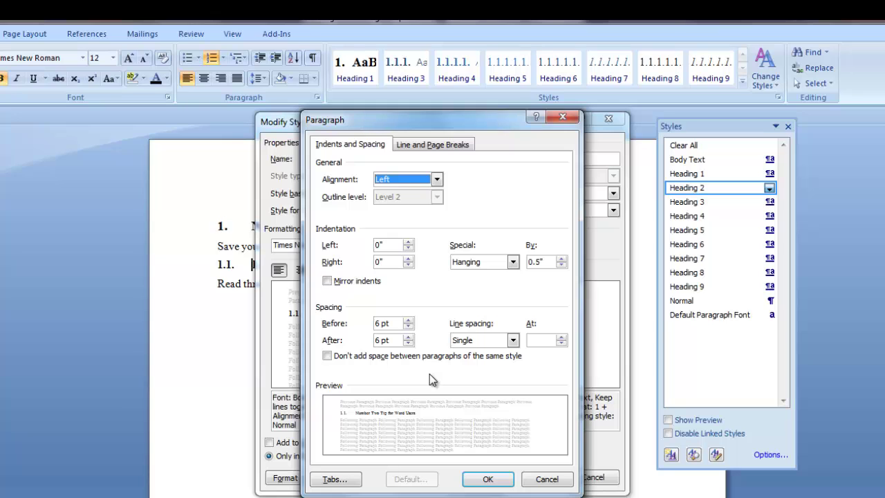
pyautogui.click(486, 479)
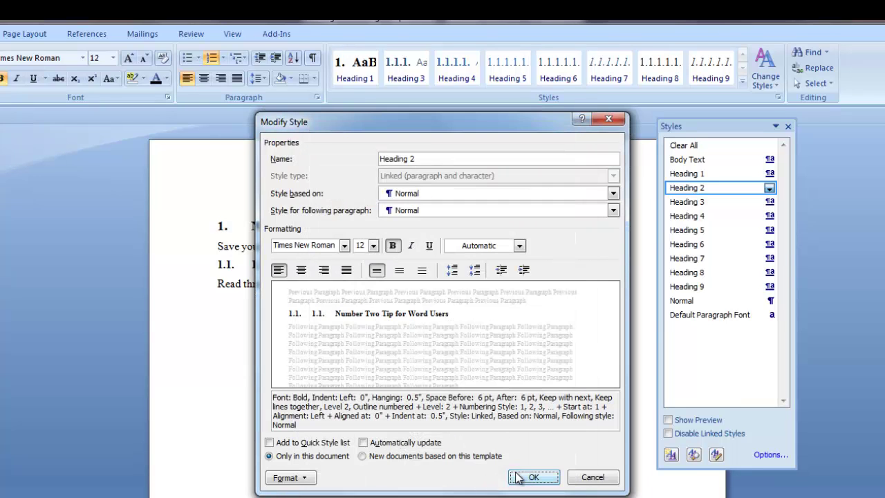
pyautogui.click(529, 477)
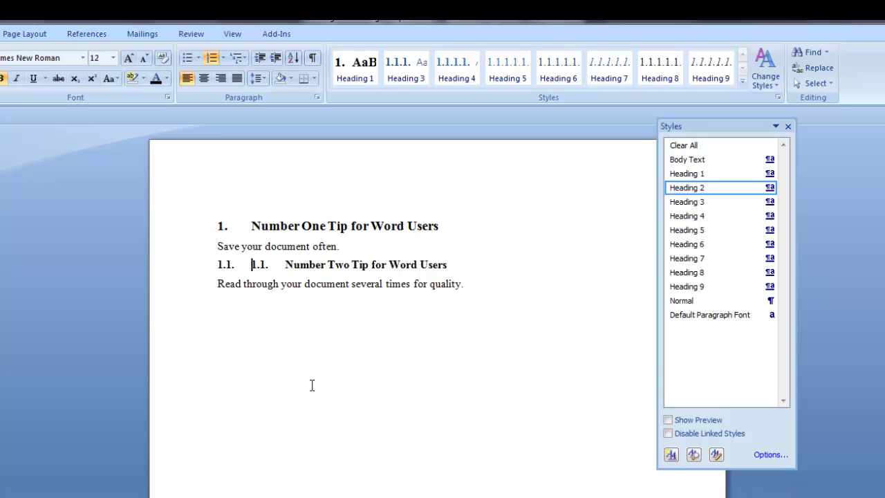
# Delete the duplicate manually typed "1.1." from the start of the "Number Two Tip for Word Users" heading
pyautogui.press('Delete')
pyautogui.press('Delete')
pyautogui.press('Delete')
pyautogui.press('Delete')
pyautogui.press('Delete')
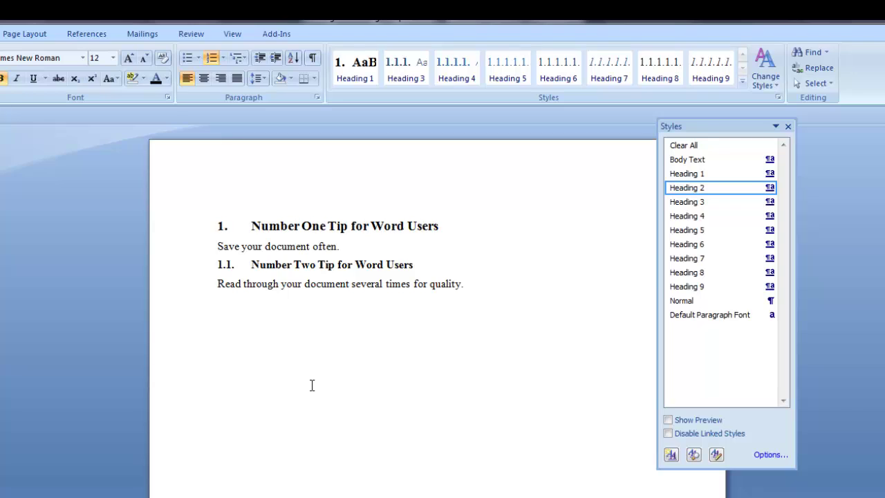
# Add a new paragraph below "Read through your document several times for quality." and apply the Heading 3 style
pyautogui.click(484, 283)
pyautogui.press('Return')
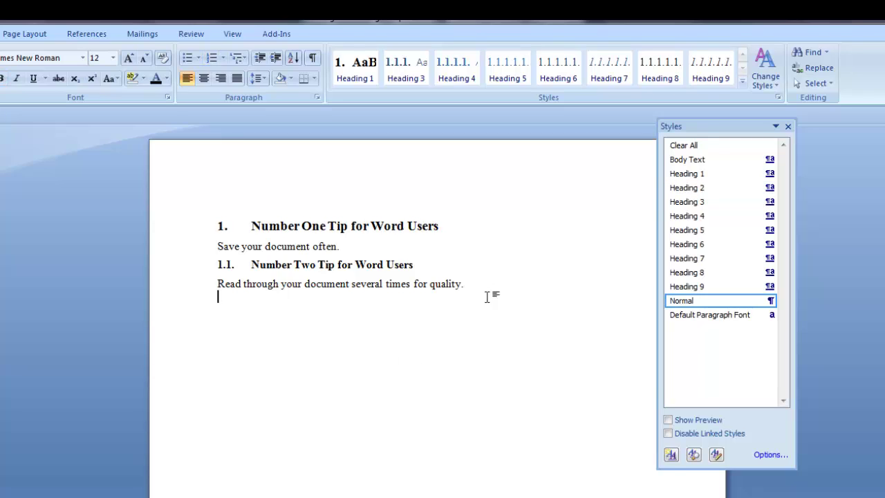
pyautogui.click(693, 204)
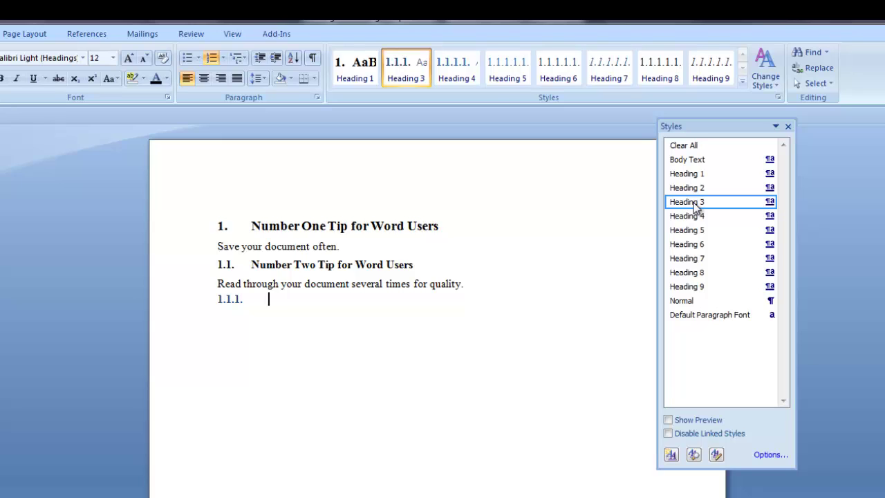
# Modify the Heading 3 style to use bold Times New Roman with the Automatic font colour
pyautogui.click(769, 202)
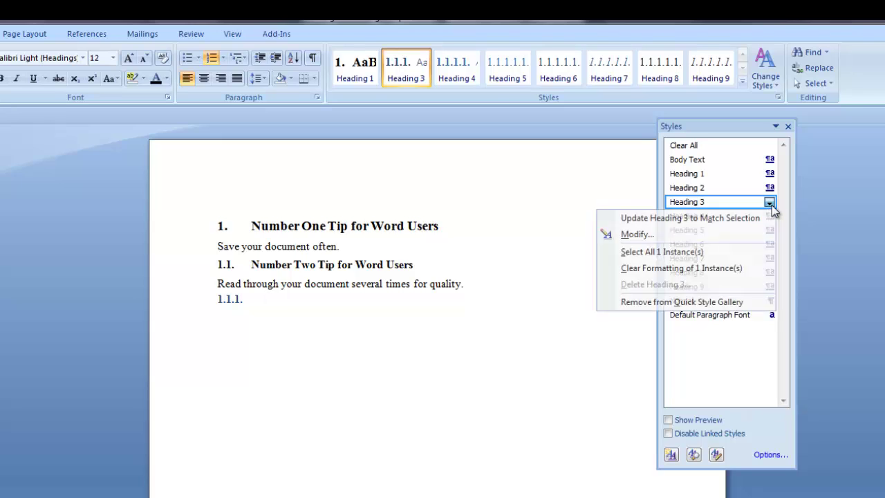
pyautogui.click(740, 236)
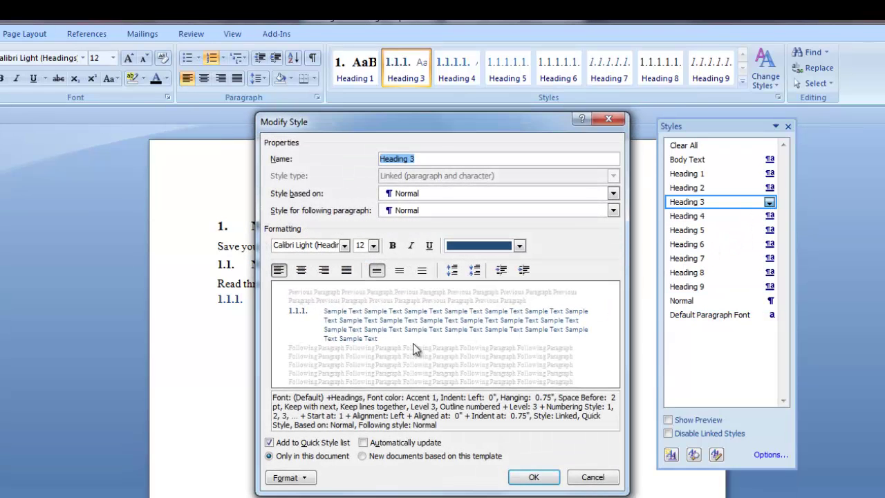
pyautogui.click(343, 245)
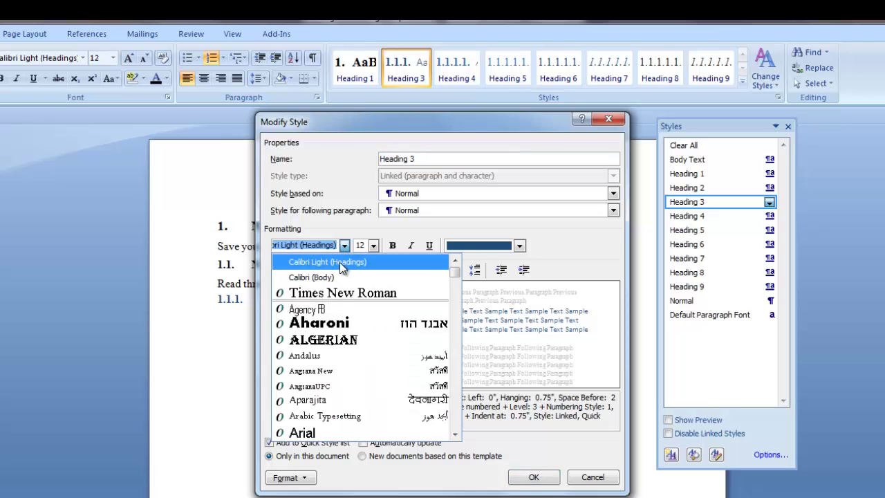
pyautogui.click(338, 292)
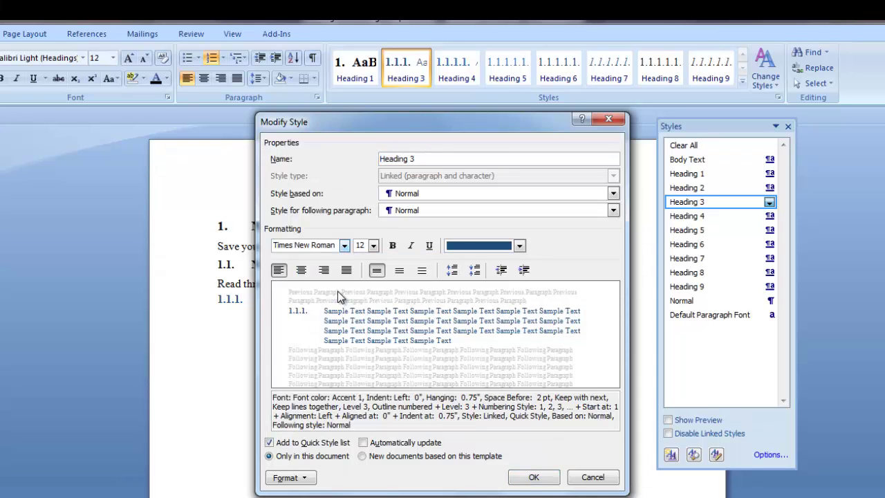
pyautogui.click(393, 246)
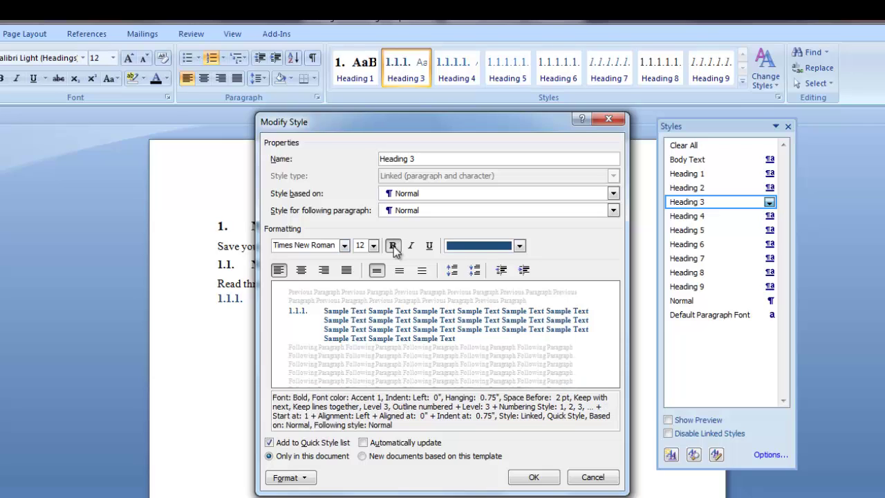
pyautogui.click(519, 246)
pyautogui.click(456, 261)
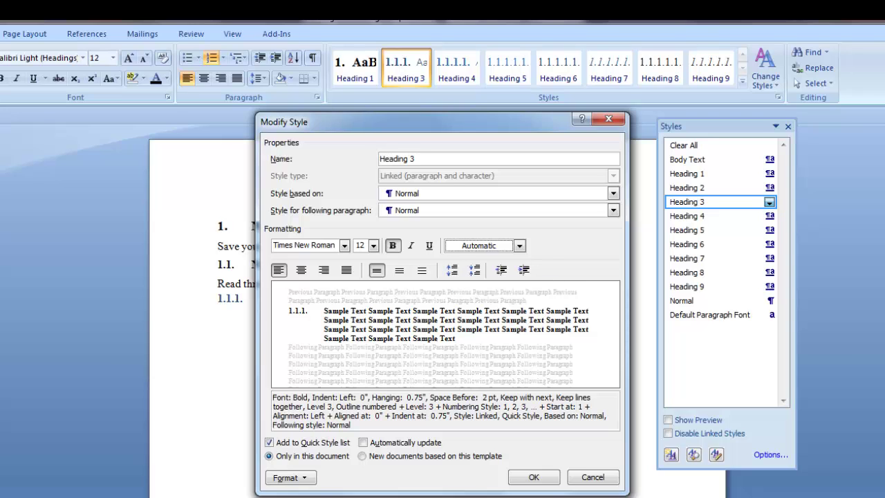
# Set the Heading 3 style's spacing to 6 pt before and 6 pt after, and enter "Heading Three" as the heading text
pyautogui.click(302, 478)
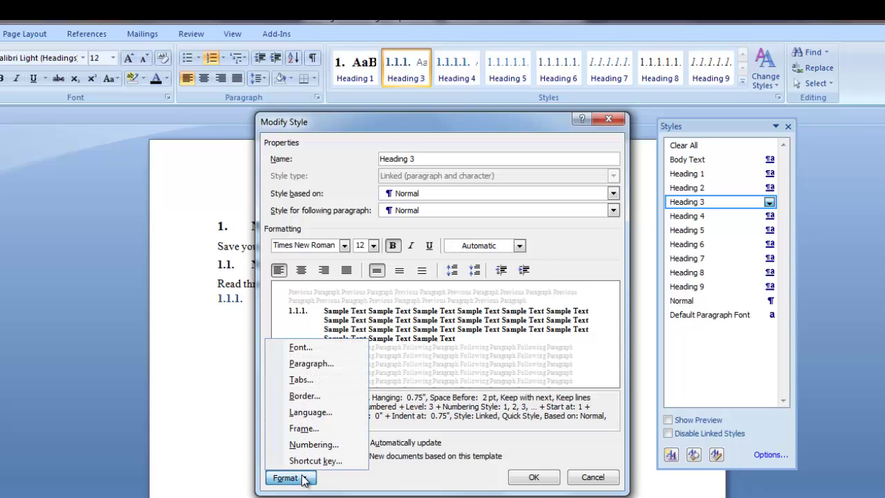
pyautogui.click(341, 364)
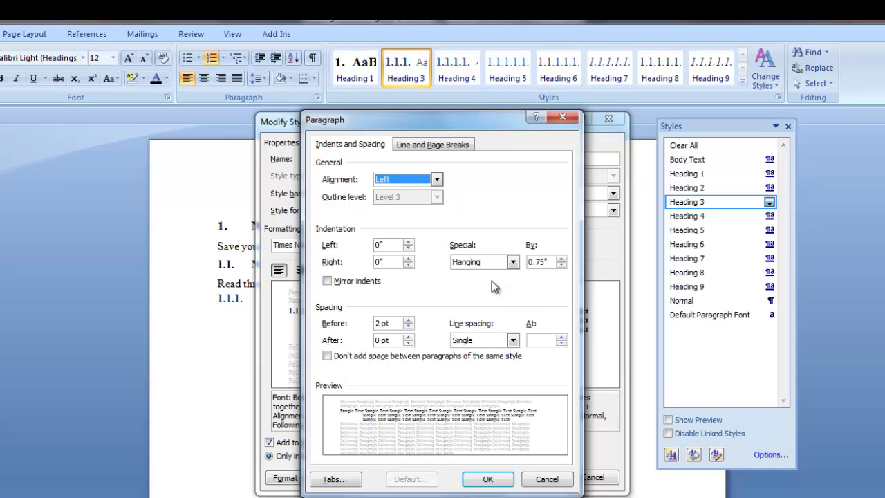
pyautogui.click(408, 321)
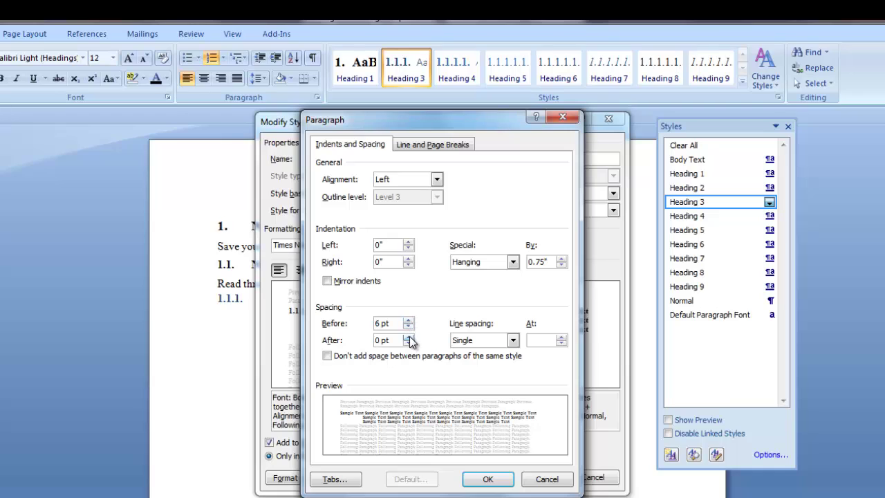
pyautogui.click(409, 337)
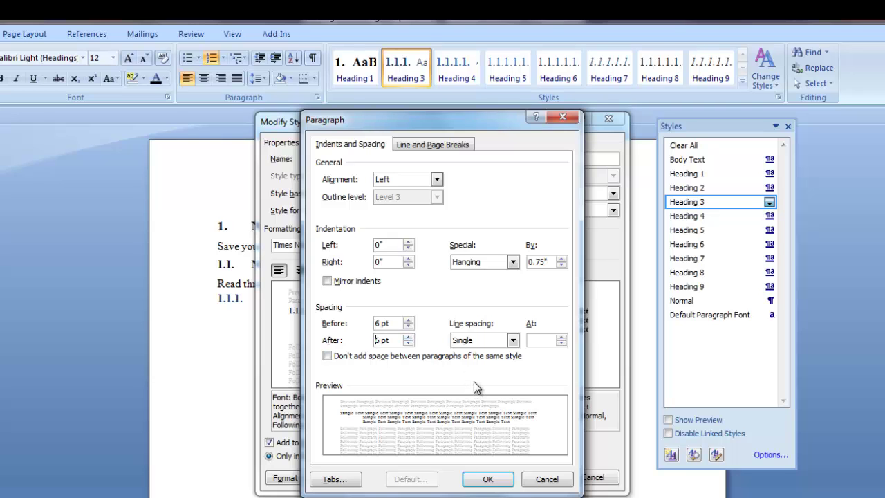
pyautogui.click(488, 478)
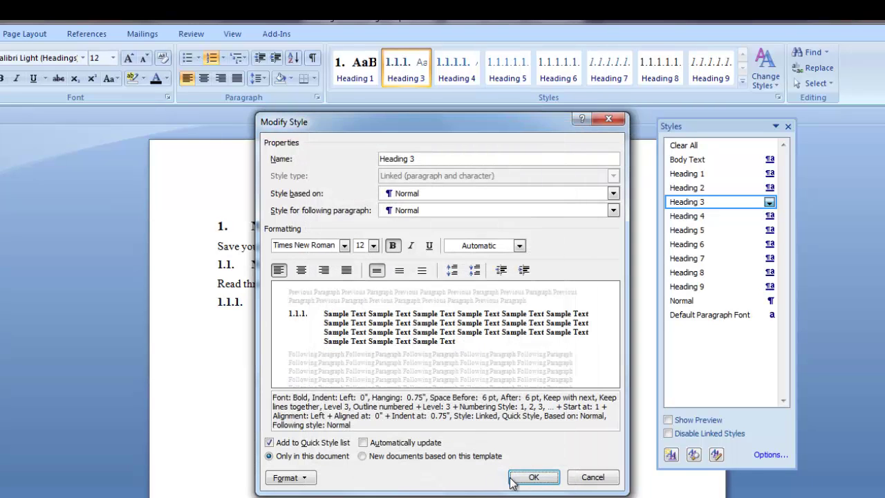
pyautogui.click(532, 478)
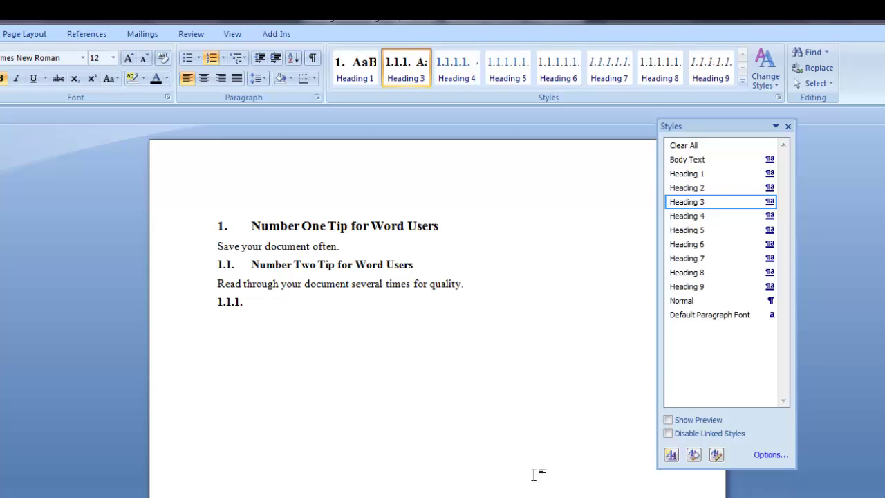
pyautogui.write('Heading Three')
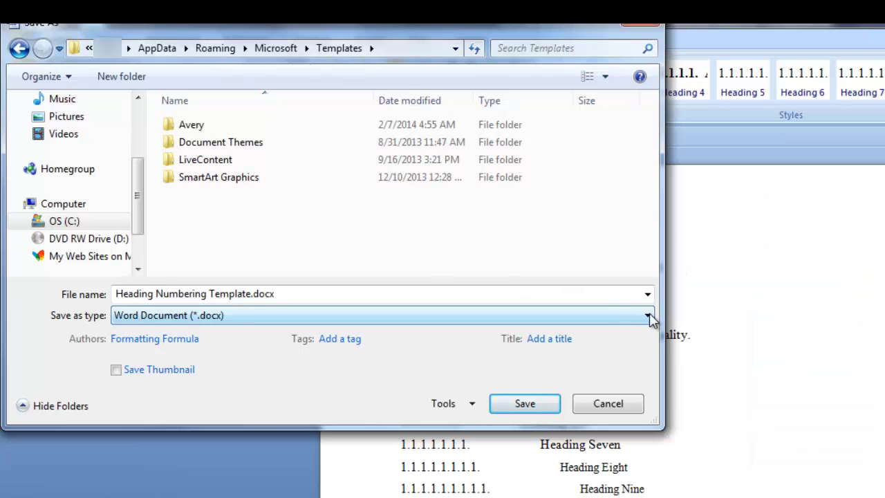
# Save the document as a Word Template (*.dotx) named "Heading Numbering Template" in the Templates folder
pyautogui.click(648, 316)
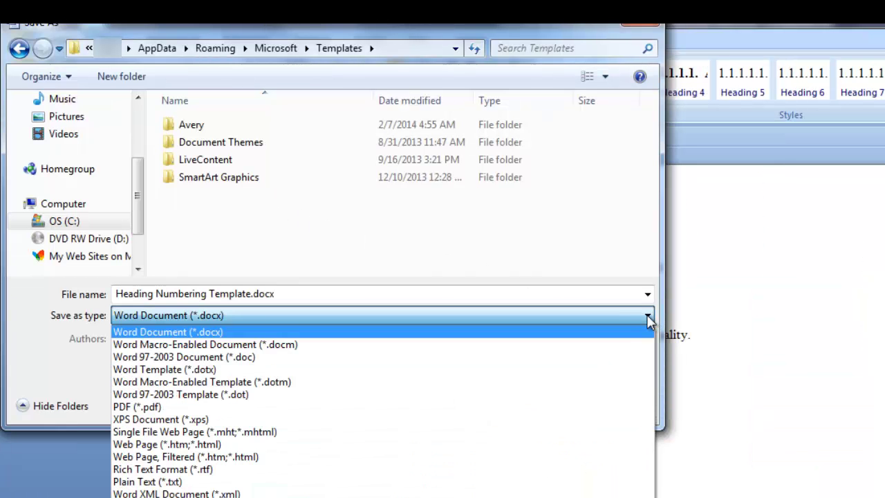
pyautogui.click(580, 373)
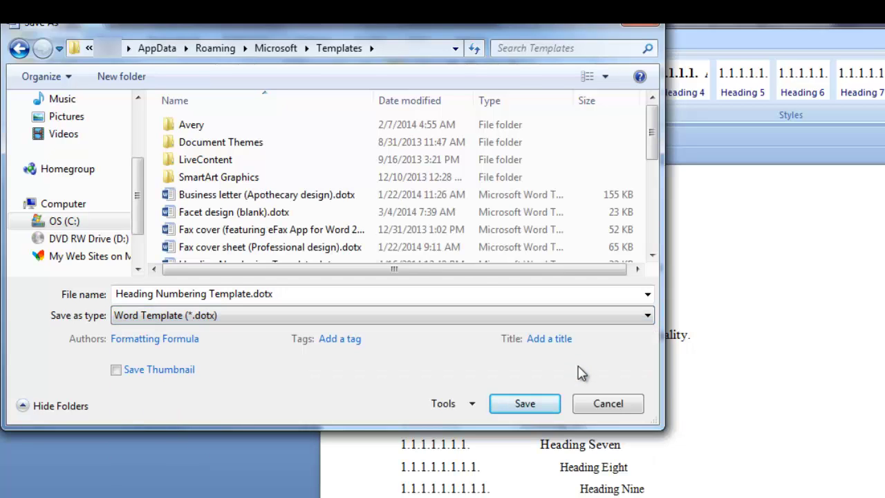
pyautogui.click(525, 403)
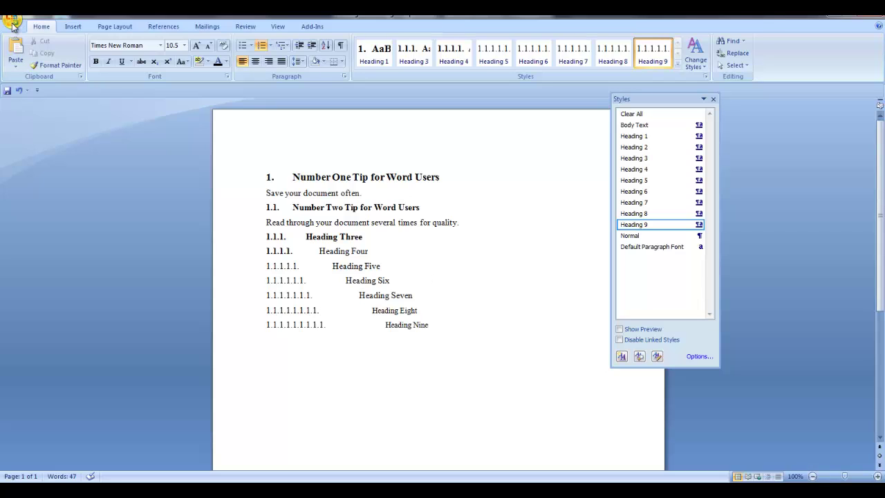
# Create a new document from the personal template "Heading Numbering Template.dotx"
pyautogui.click(13, 20)
pyautogui.click(22, 46)
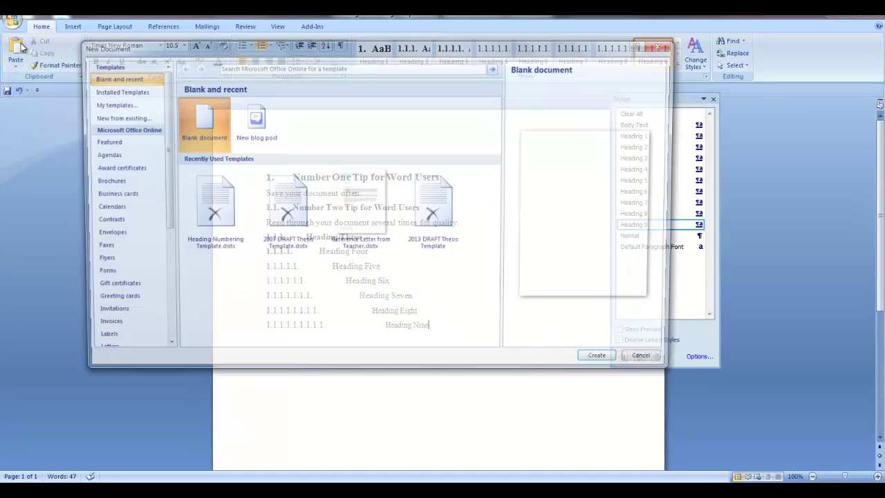
pyautogui.click(120, 103)
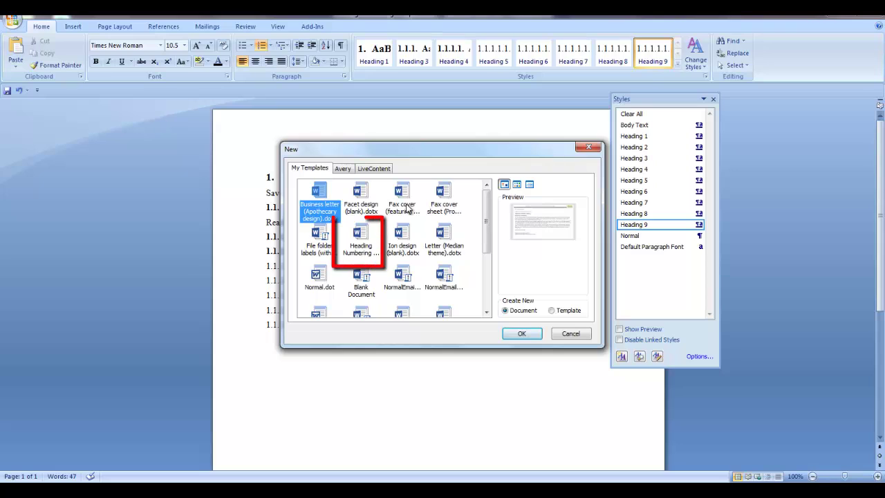
pyautogui.click(362, 239)
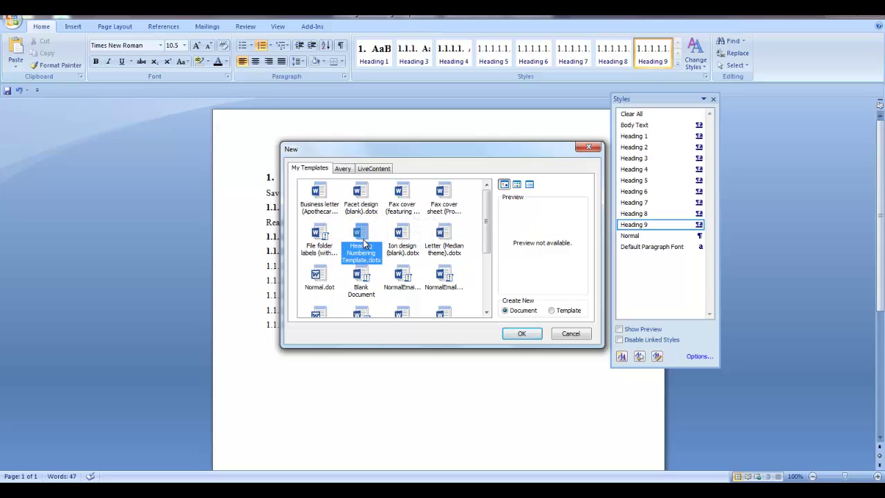
pyautogui.click(524, 335)
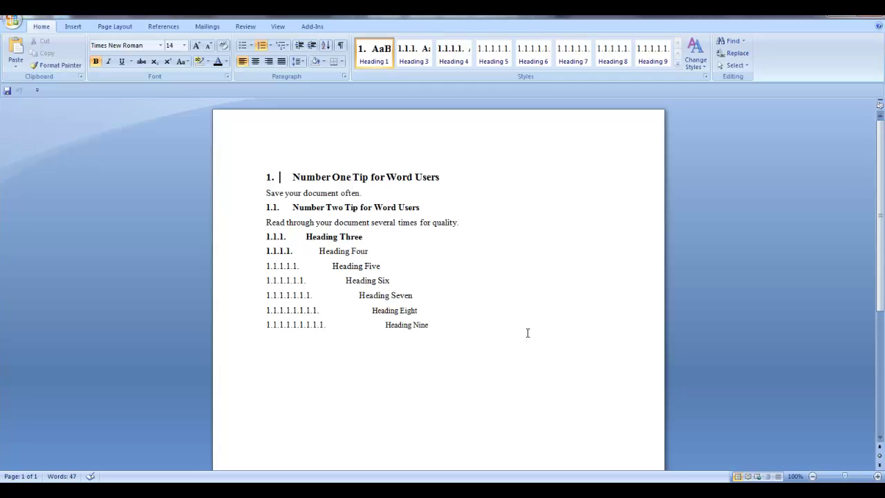